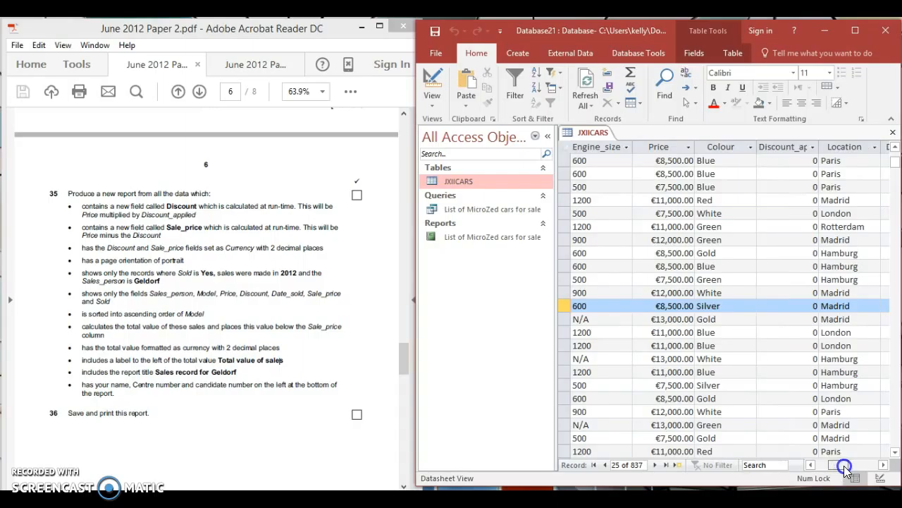
# - Examine the Price, Discount_applied, Date_sold, Sales_person and Sold columns of the JXIICARS table against the task's run-time calculation requirement
pyautogui.moveTo(845, 469); pyautogui.dragTo(849, 469)
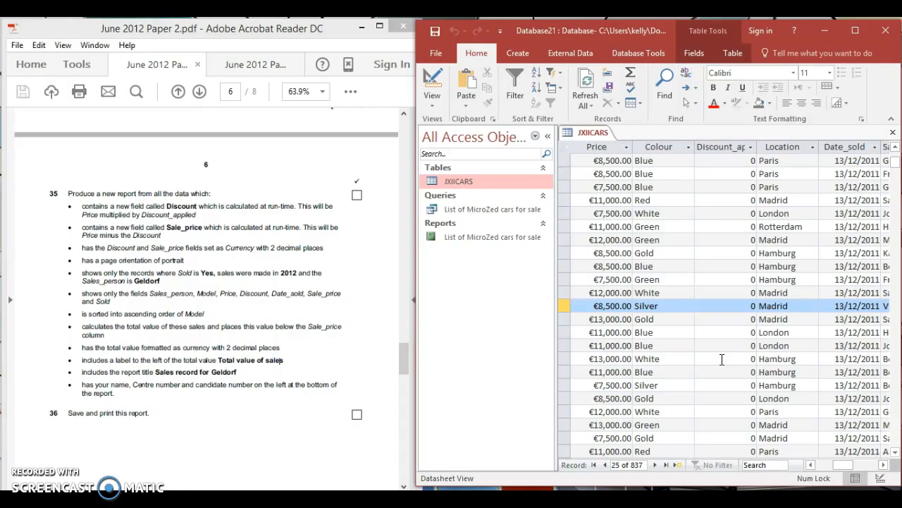
pyautogui.click(739, 313)
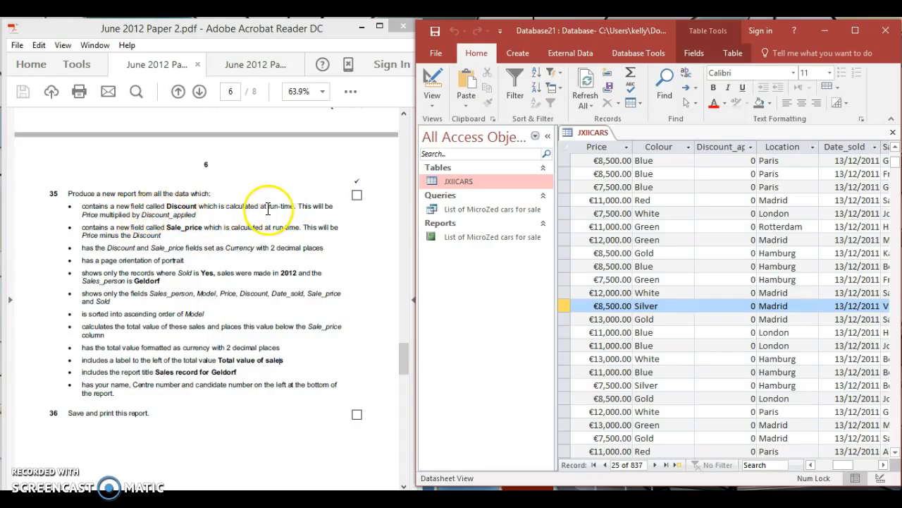
pyautogui.moveTo(268, 207); pyautogui.dragTo(296, 207)
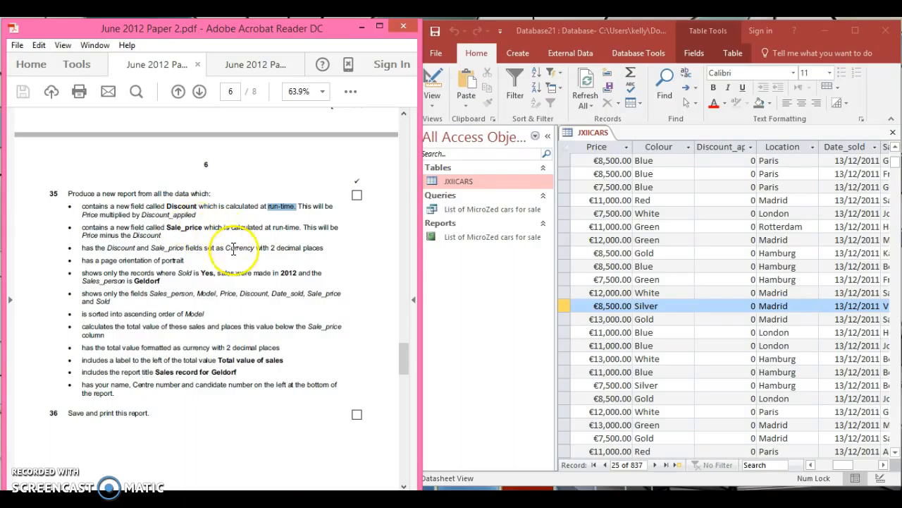
pyautogui.click(884, 465)
pyautogui.click(884, 464)
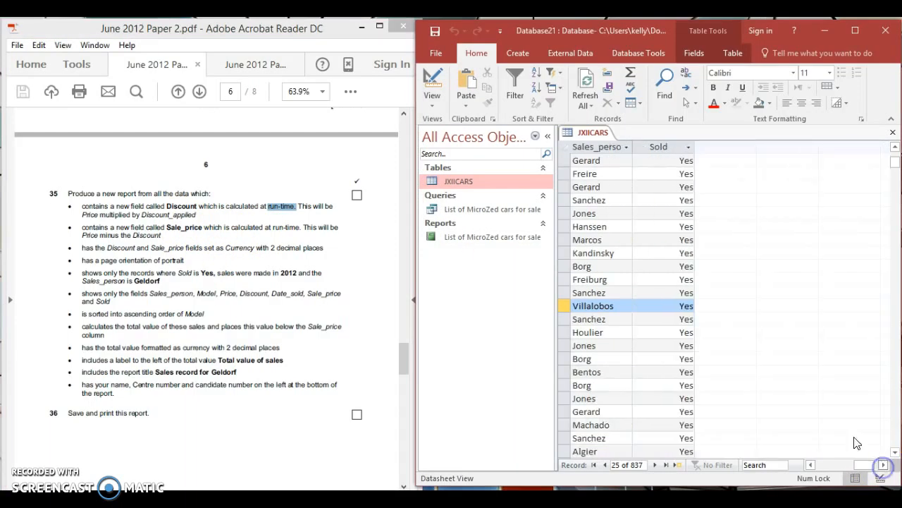
pyautogui.click(810, 465)
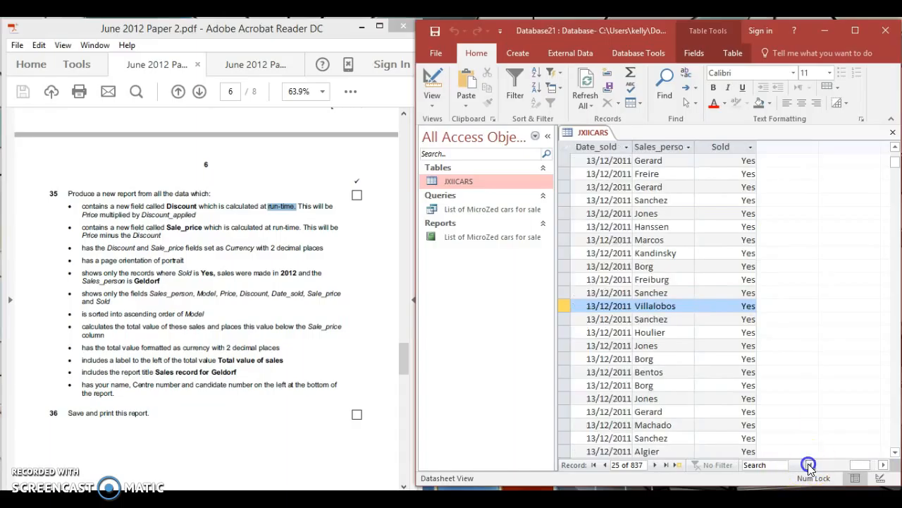
pyautogui.click(810, 465)
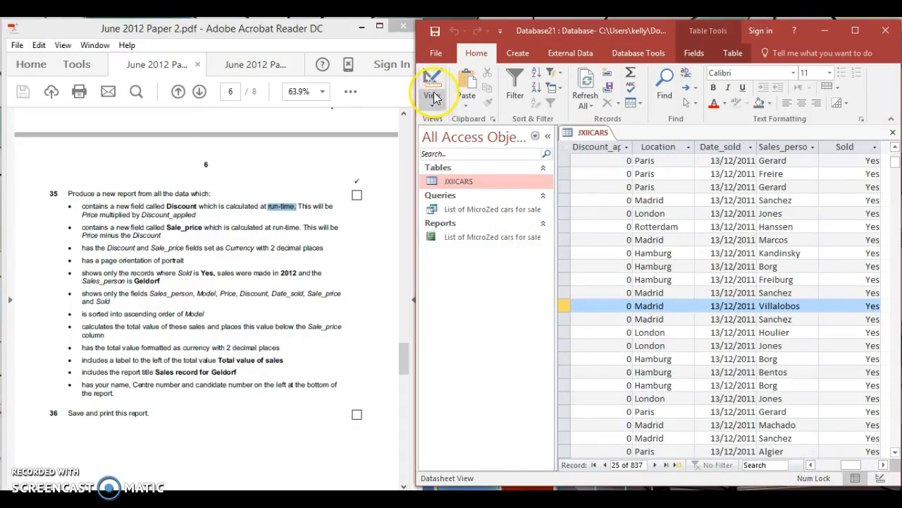
# - Close the JXIICARS table and create a new query design that contains all of its fields
pyautogui.click(509, 54)
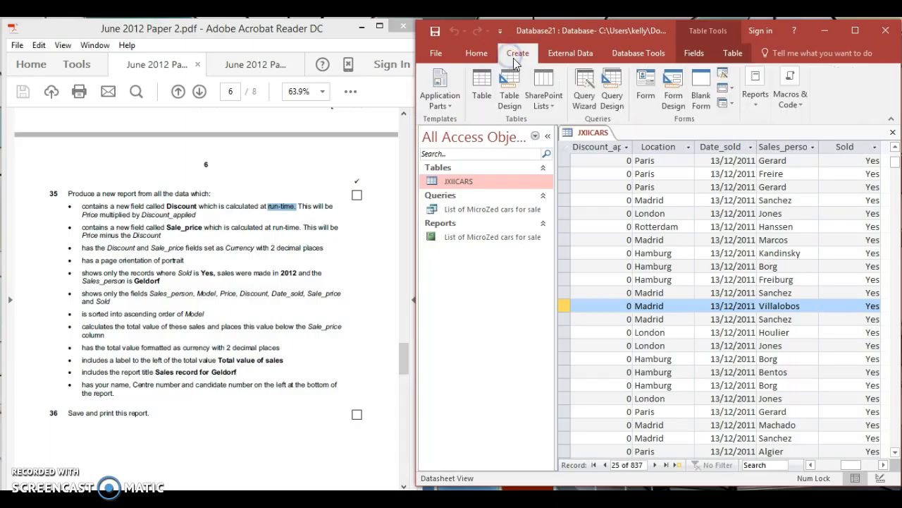
pyautogui.rightClick(594, 139)
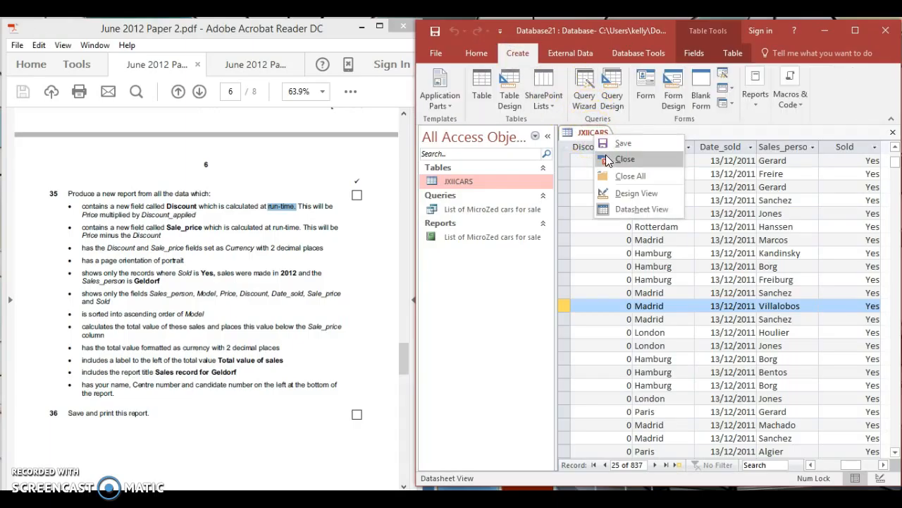
pyautogui.click(606, 155)
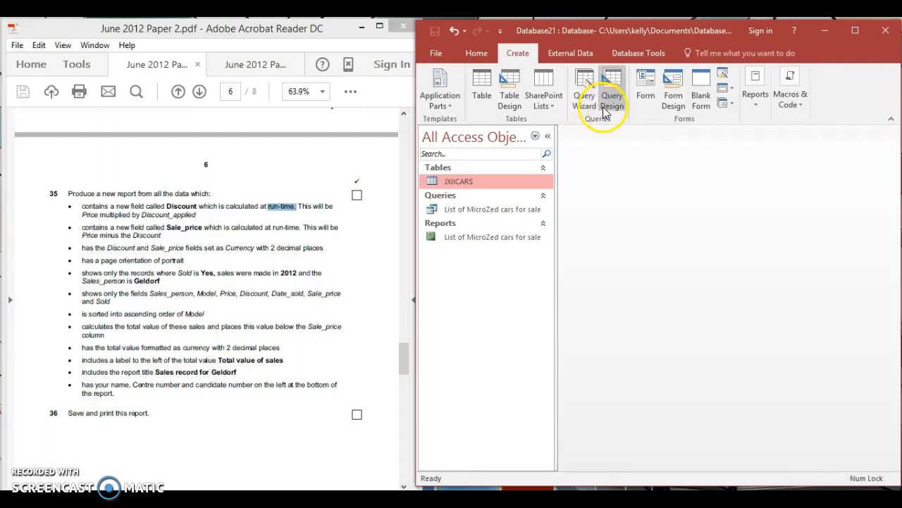
pyautogui.click(603, 106)
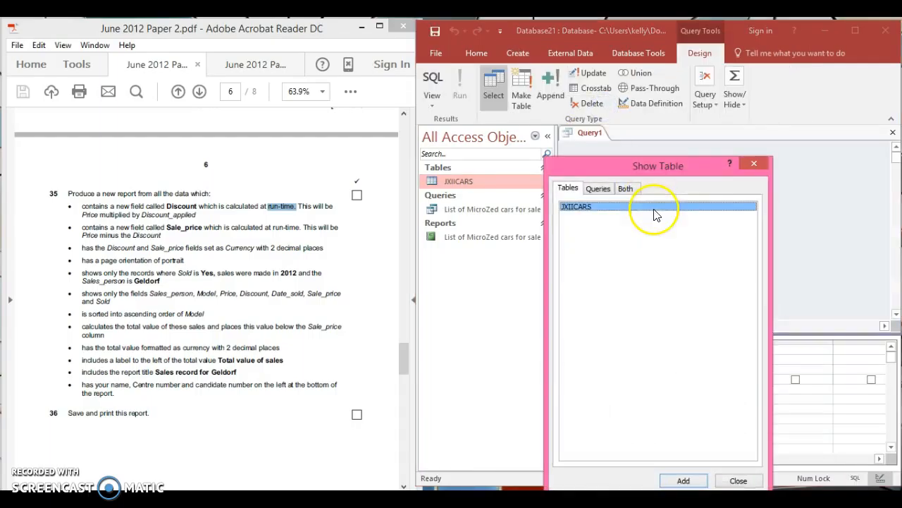
pyautogui.click(684, 480)
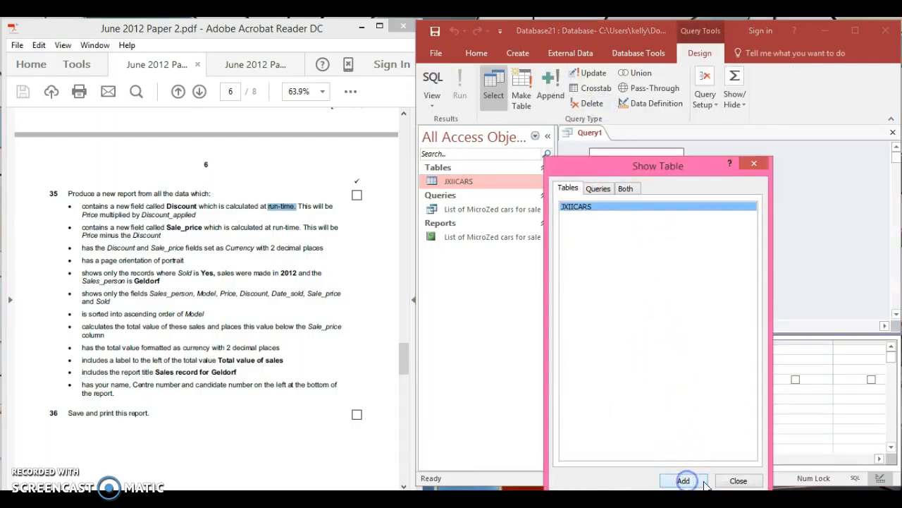
pyautogui.click(738, 481)
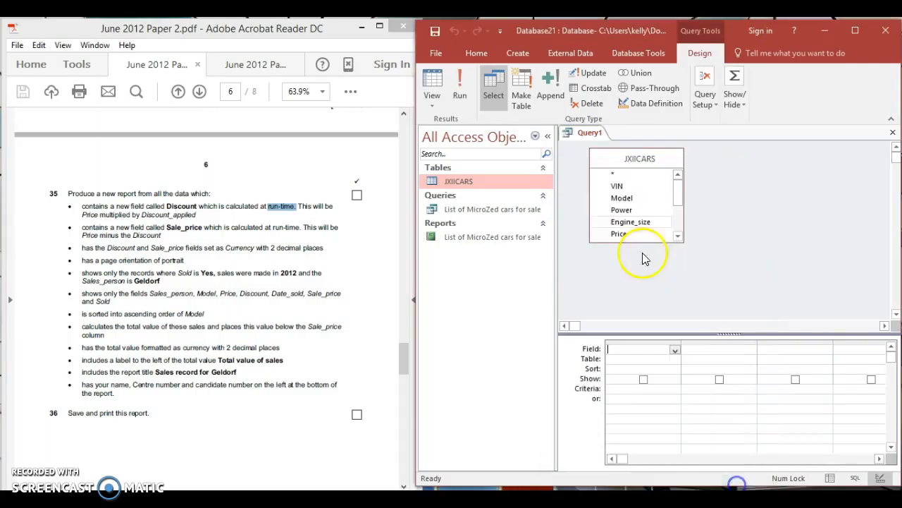
pyautogui.doubleClick(616, 159)
pyautogui.moveTo(620, 178); pyautogui.dragTo(649, 346)
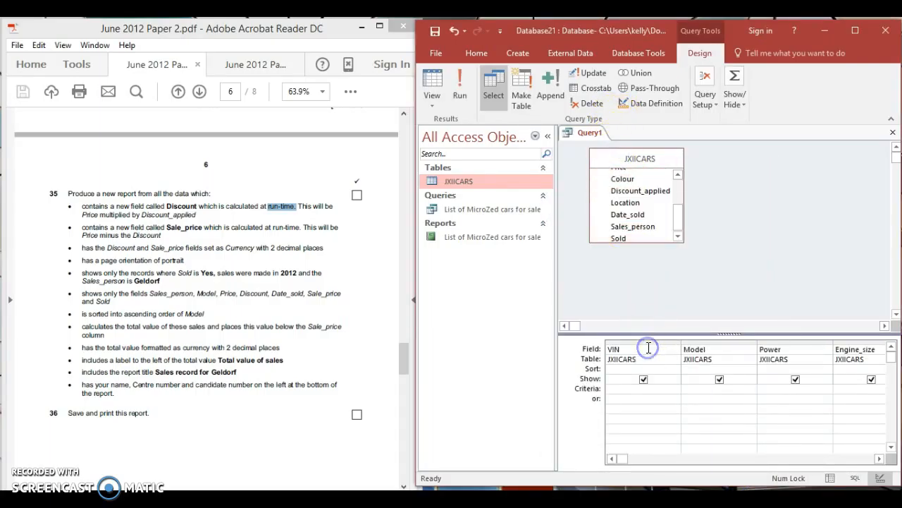
# - Add a calculated field Discount:[Price]*[Discount_applied]/100 in the first empty query column after Sold
pyautogui.click(881, 459)
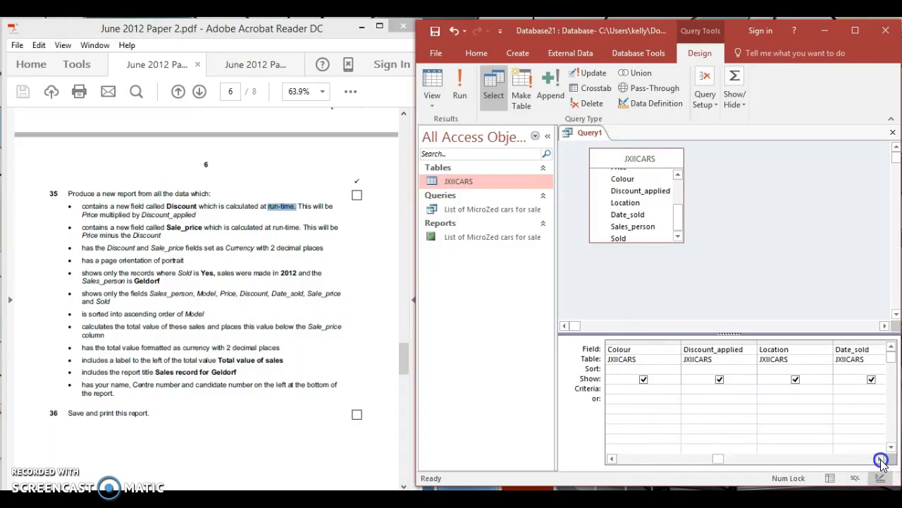
pyautogui.click(881, 458)
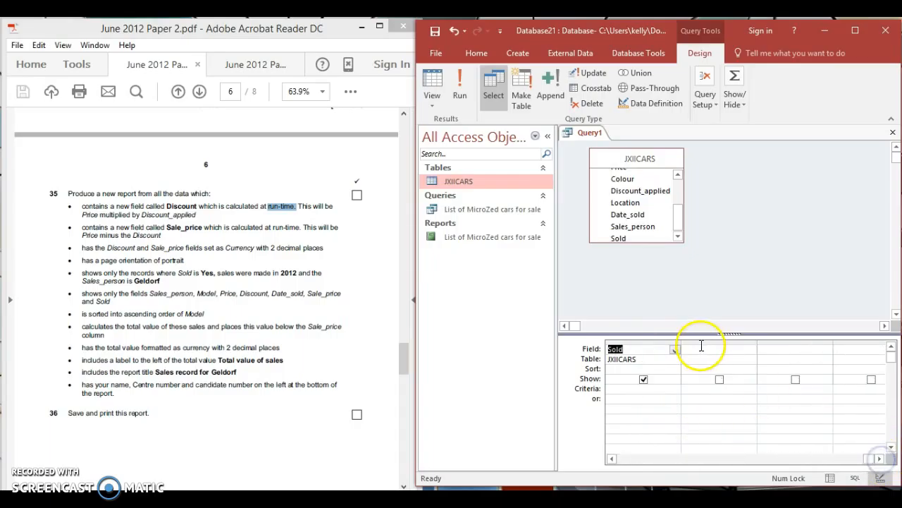
pyautogui.click(701, 351)
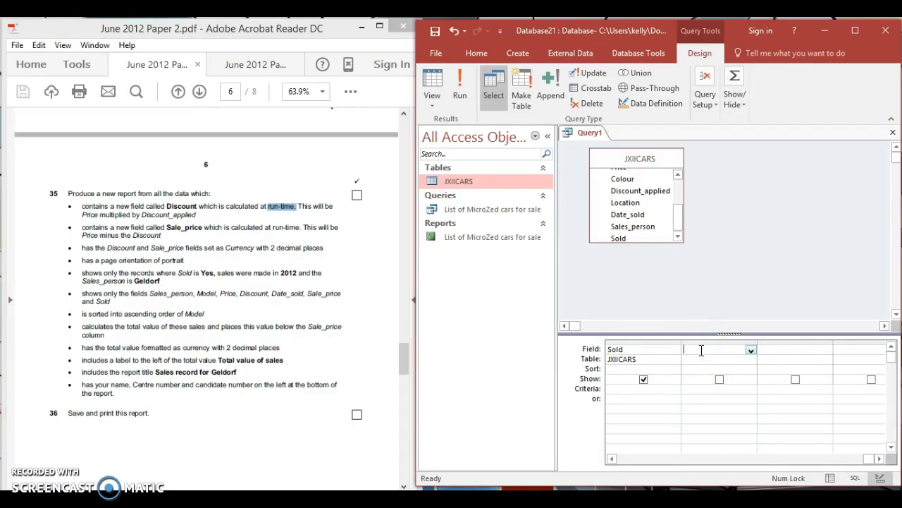
pyautogui.write('Discount:[')
pyautogui.write('Price]')
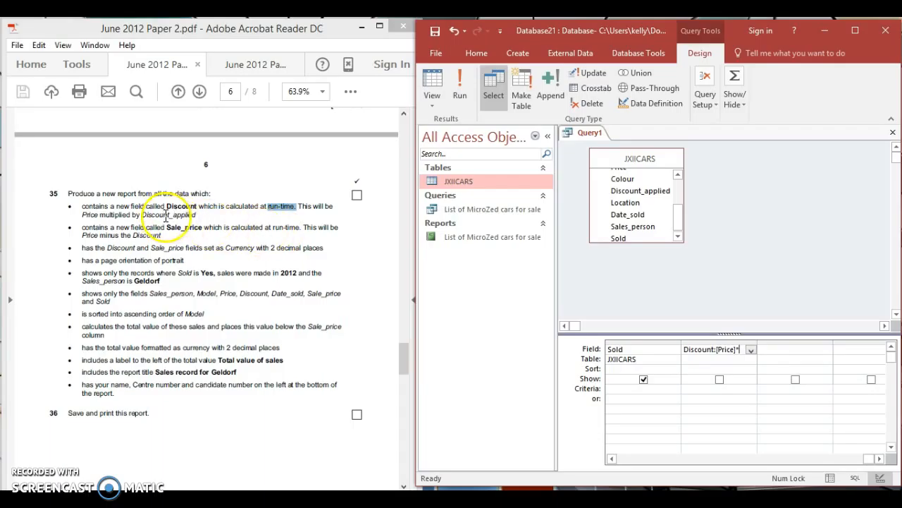
pyautogui.write('*')
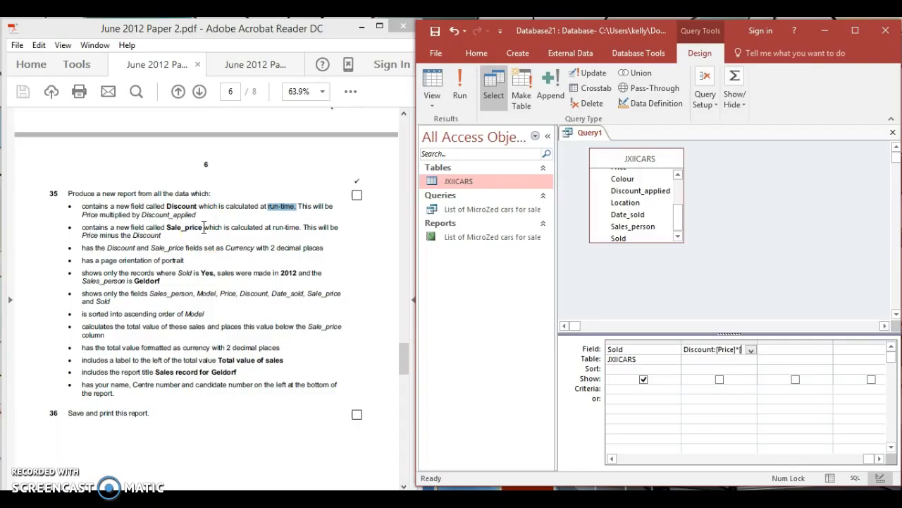
pyautogui.write('[Discount')
pyautogui.write('_applied')
pyautogui.write(']/100')
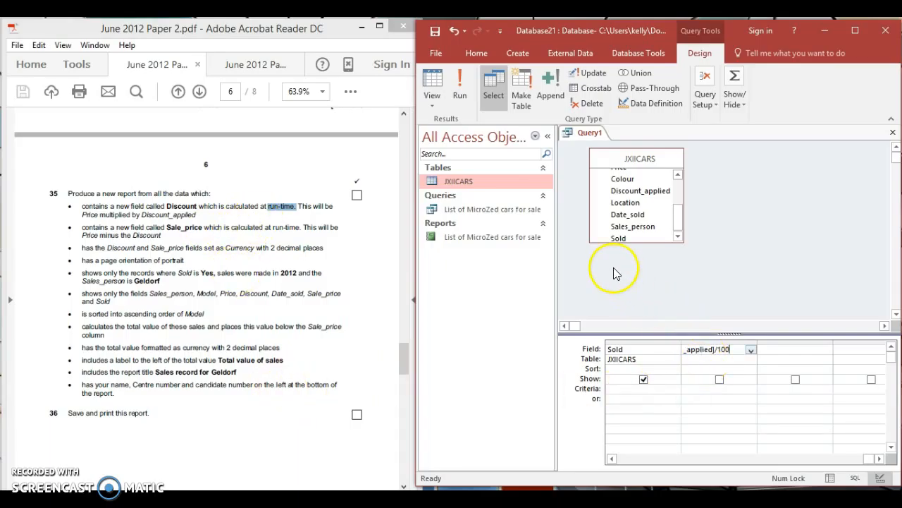
# - Run the query, check the calculated Discount column in the results, and return to the query design
pyautogui.click(457, 80)
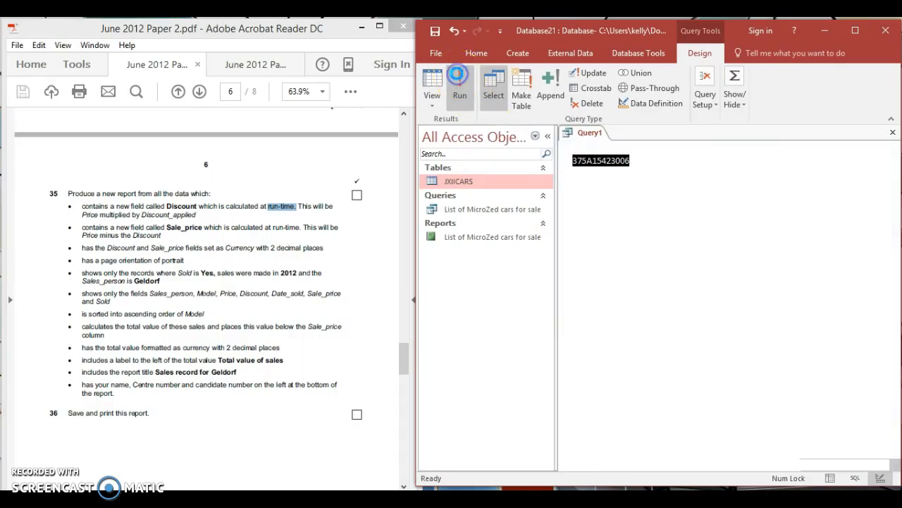
pyautogui.moveTo(810, 466); pyautogui.dragTo(850, 467)
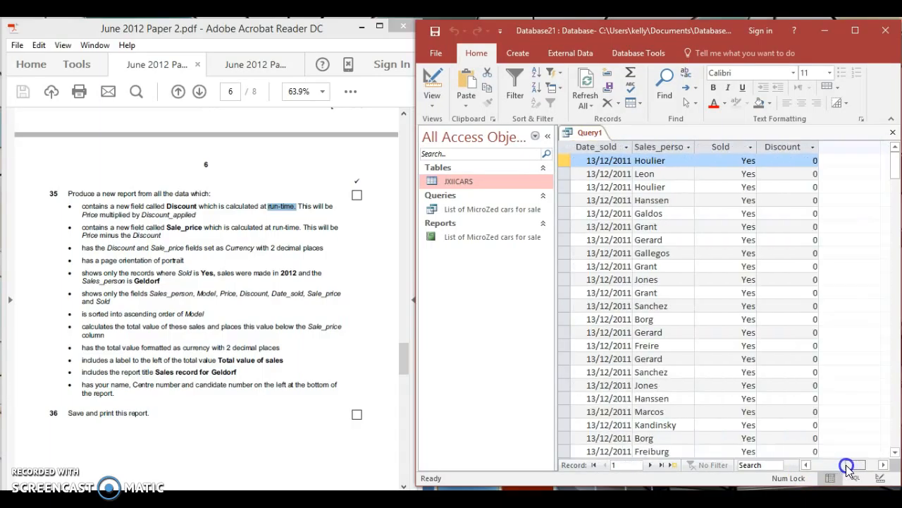
pyautogui.moveTo(894, 164)
pyautogui.mouseDown()
pyautogui.moveTo(893, 266)
pyautogui.moveTo(894, 150)
pyautogui.mouseUp()
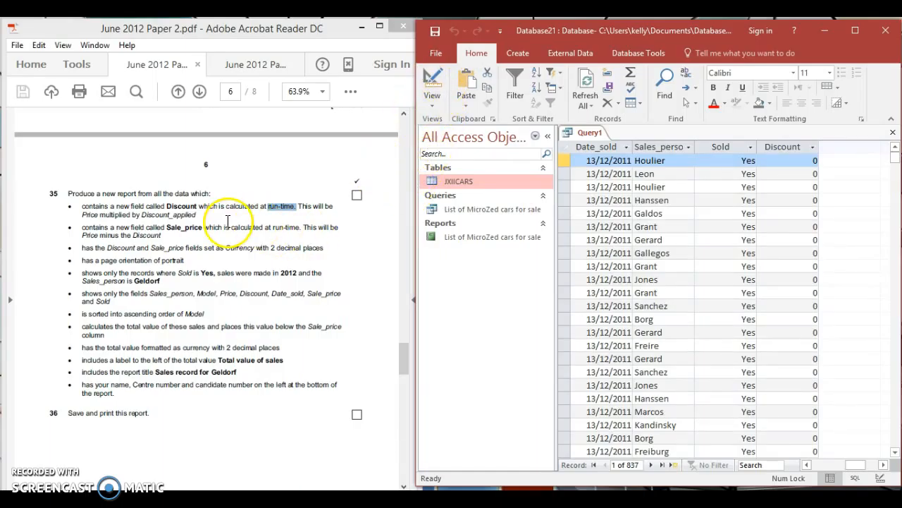
pyautogui.click(433, 84)
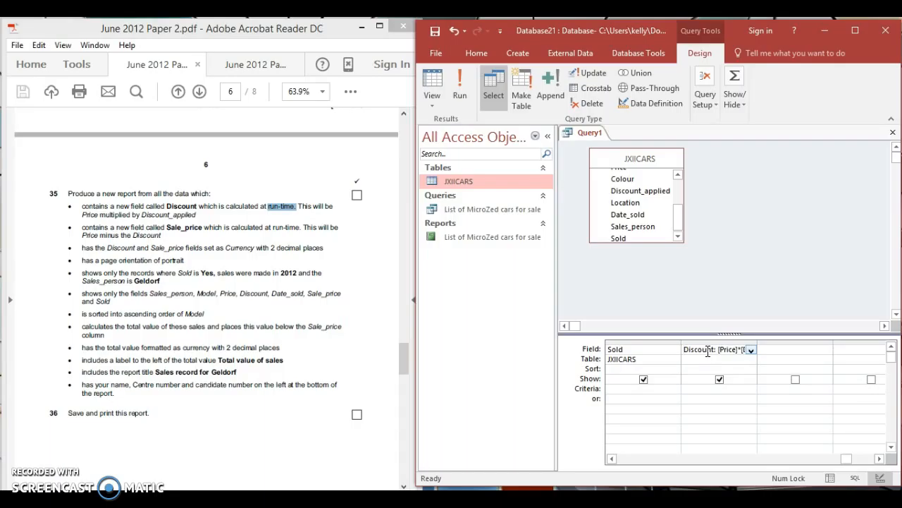
# - Set the format of the calculated Discount field to Euro and close its properties
pyautogui.rightClick(708, 351)
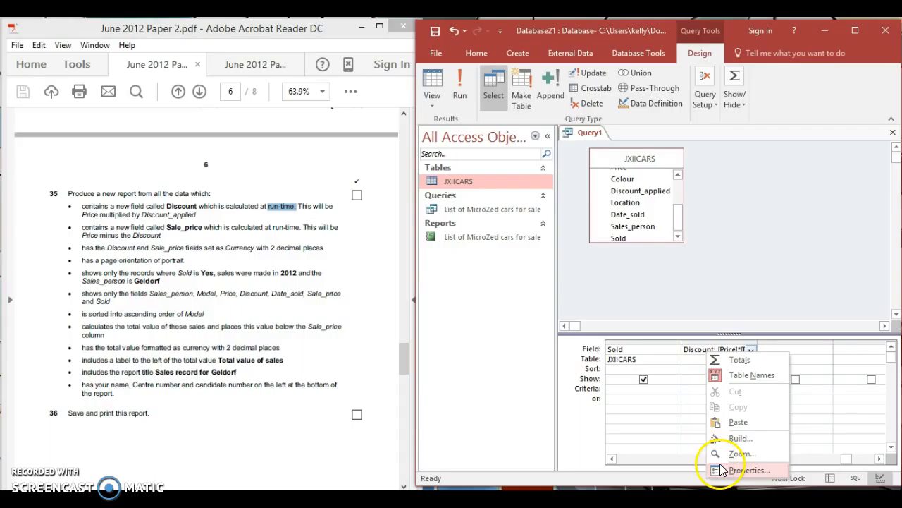
pyautogui.click(723, 471)
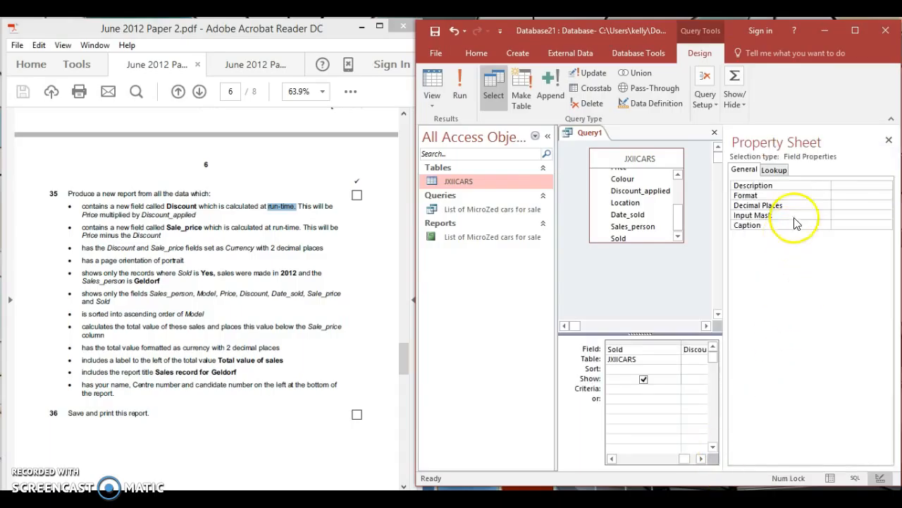
pyautogui.click(834, 198)
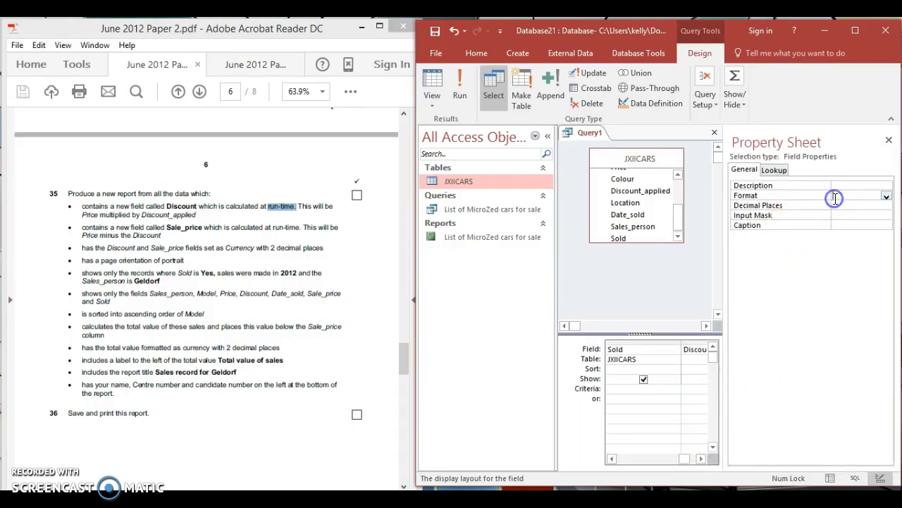
pyautogui.click(886, 197)
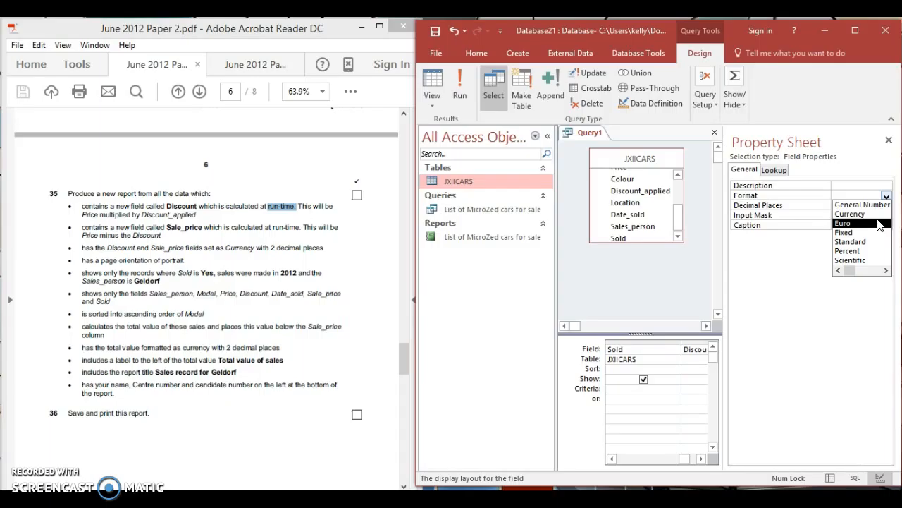
pyautogui.press('super+c')
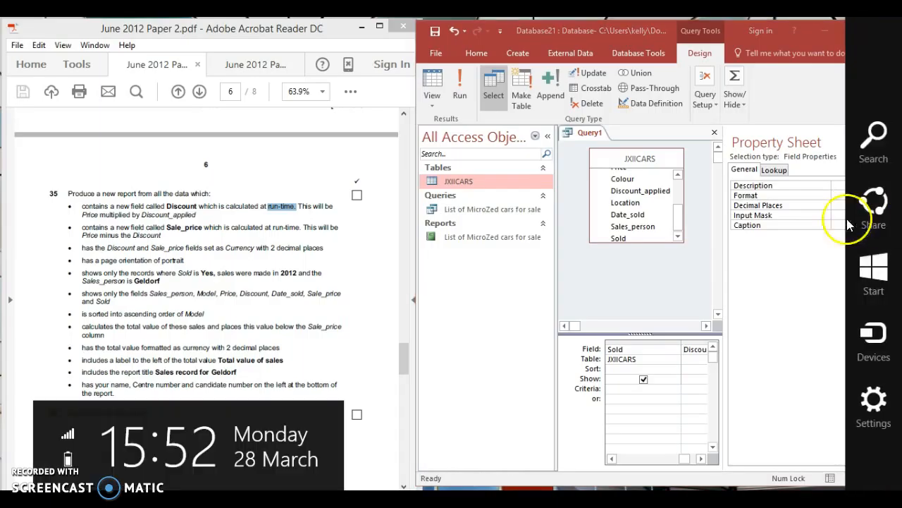
pyautogui.click(801, 276)
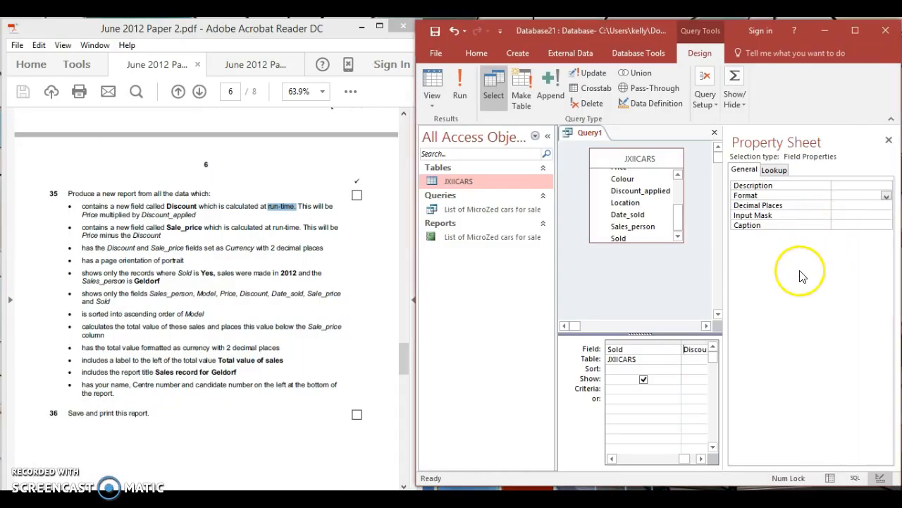
pyautogui.click(886, 196)
pyautogui.click(848, 223)
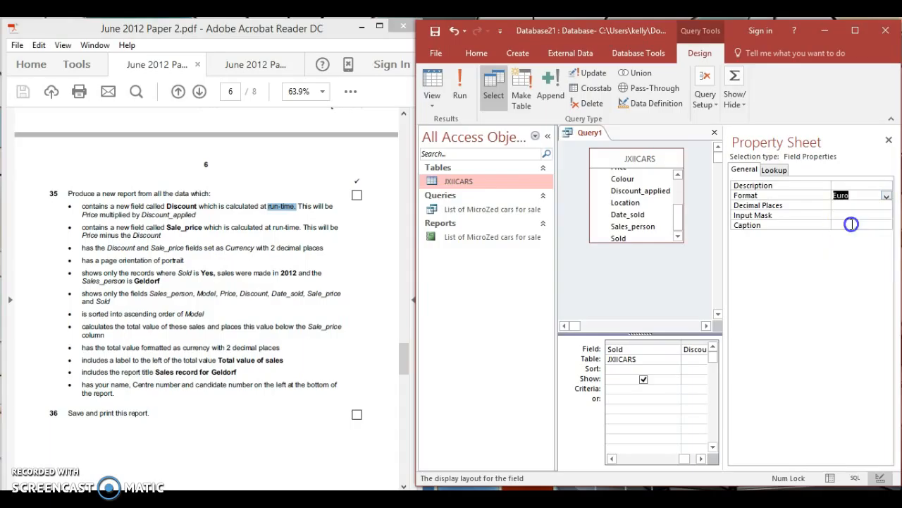
pyautogui.click(888, 140)
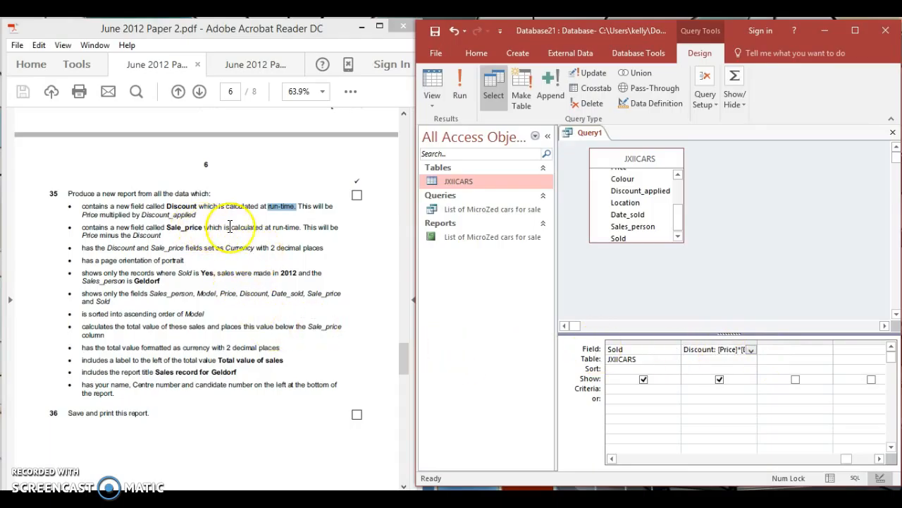
# - Enter a Sale_price field with the expression [Price]-[Discount] in the next empty query column and try to run the query
pyautogui.click(772, 350)
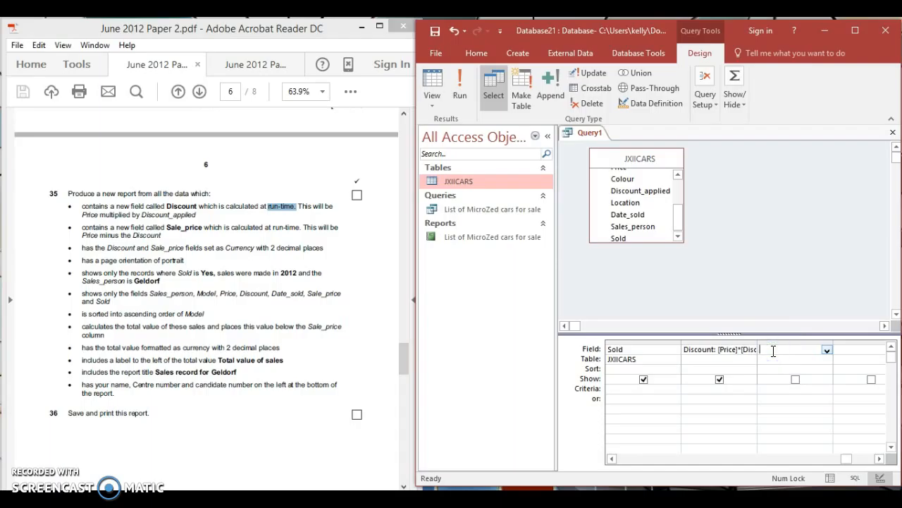
pyautogui.write('S')
pyautogui.write('ale')
pyautogui.press('BackSpace')
pyautogui.write('Discount]')
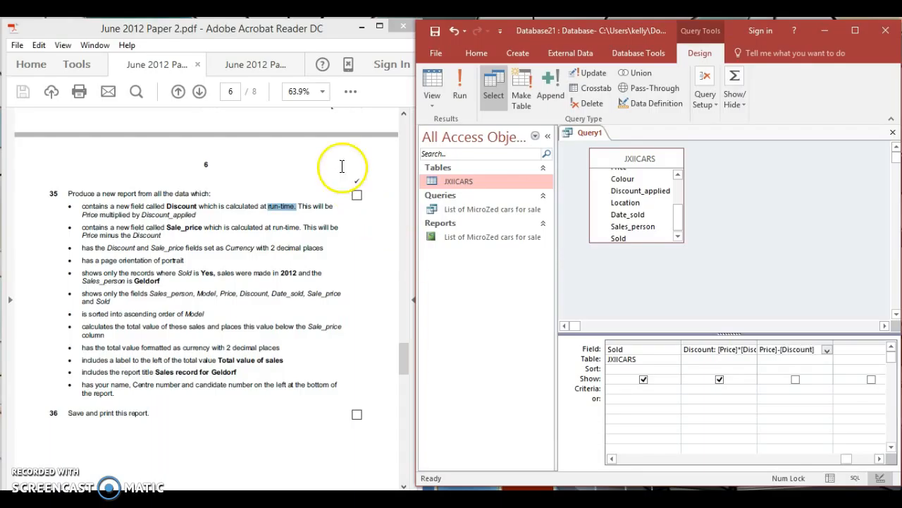
pyautogui.click(459, 103)
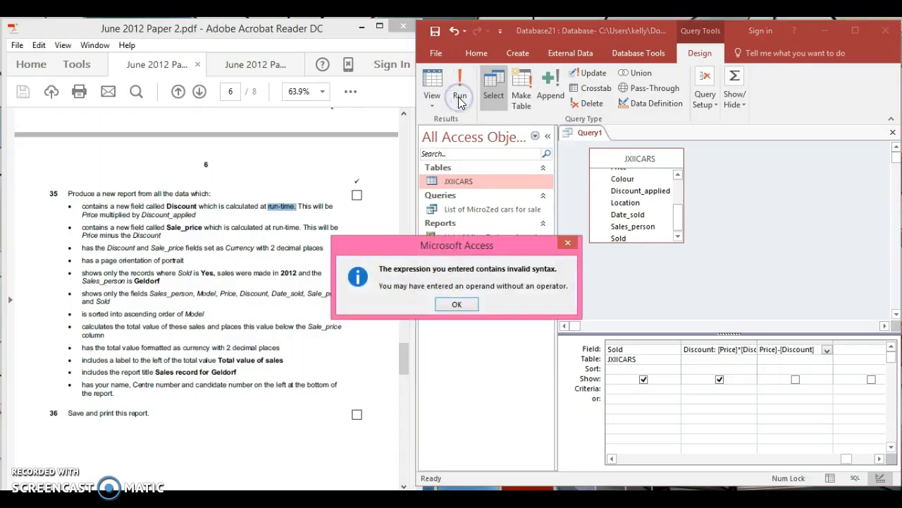
pyautogui.click(457, 305)
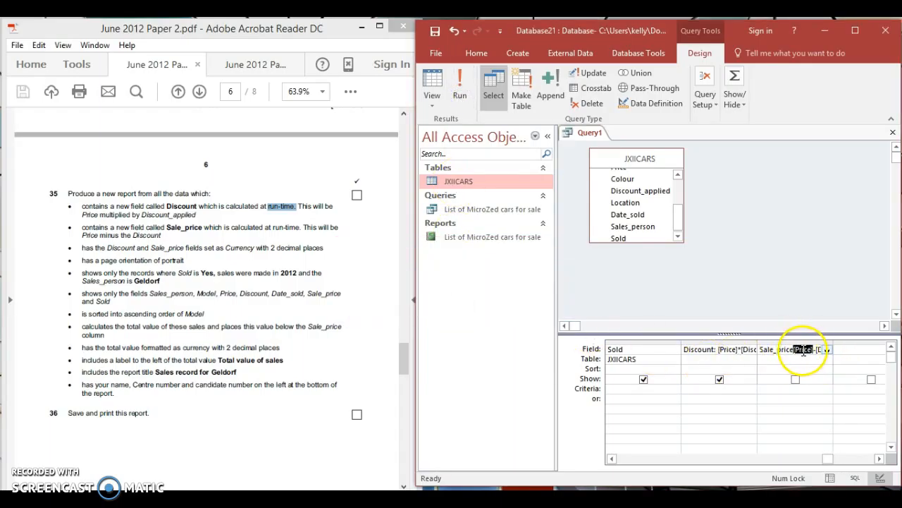
# - Correct the calculated field to Sale_price:[Price]-[Discount], run the query and check the Sale_price column in the results
pyautogui.click(794, 351)
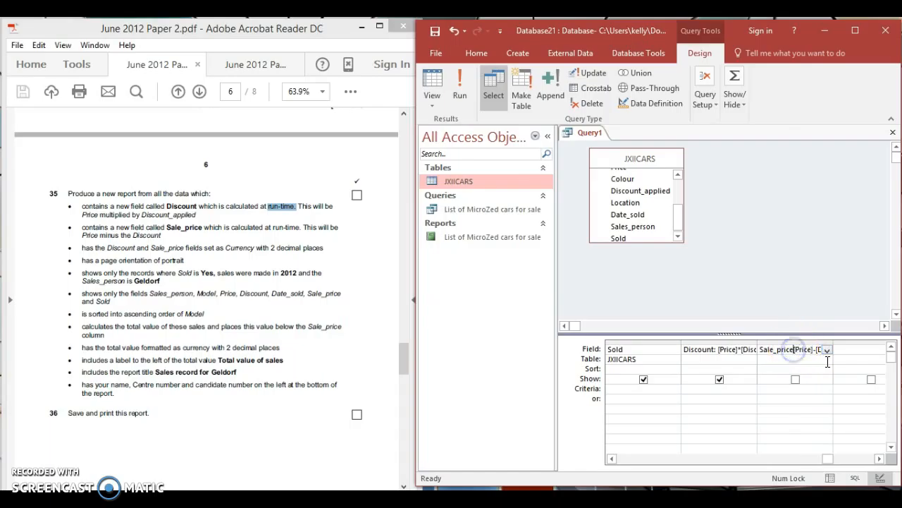
pyautogui.write(':')
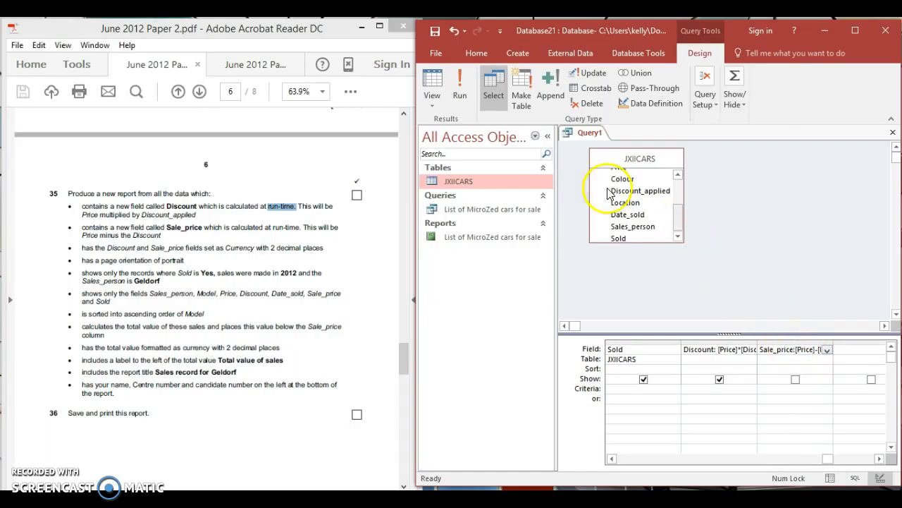
pyautogui.click(458, 90)
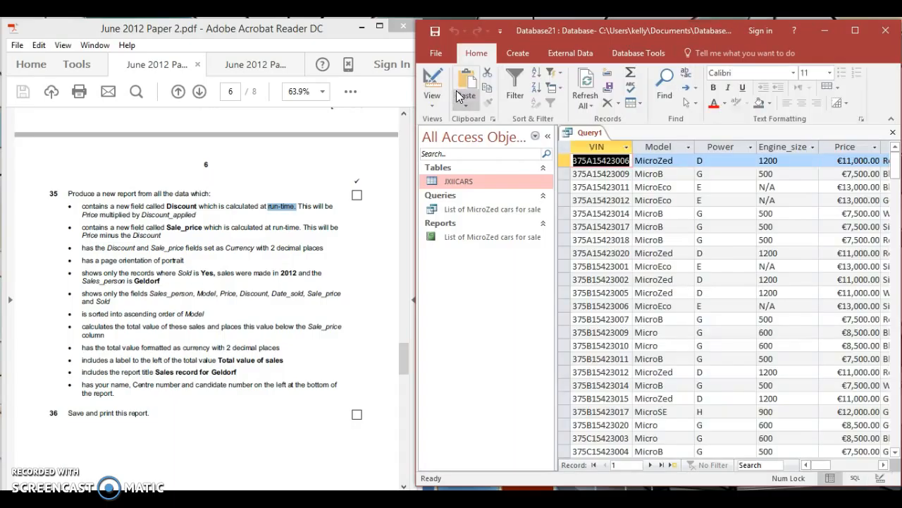
pyautogui.moveTo(832, 470); pyautogui.dragTo(859, 467)
pyautogui.click(787, 319)
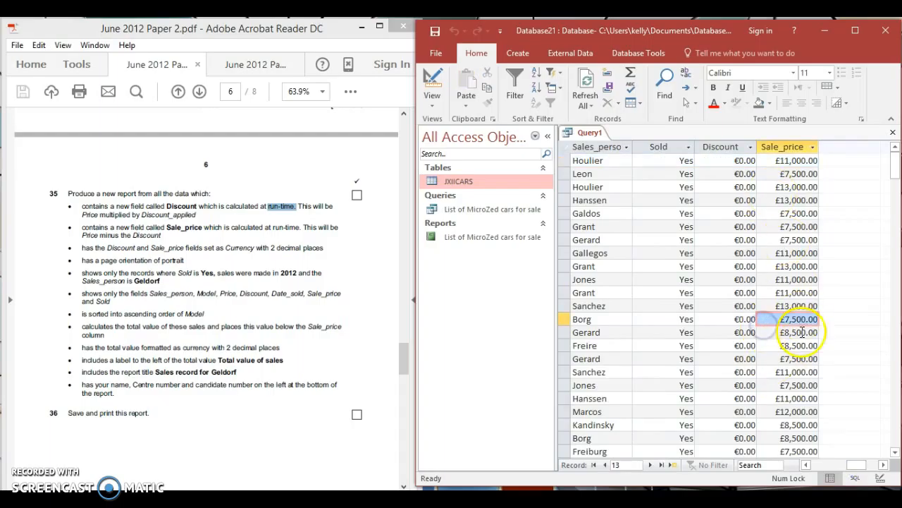
pyautogui.click(825, 465)
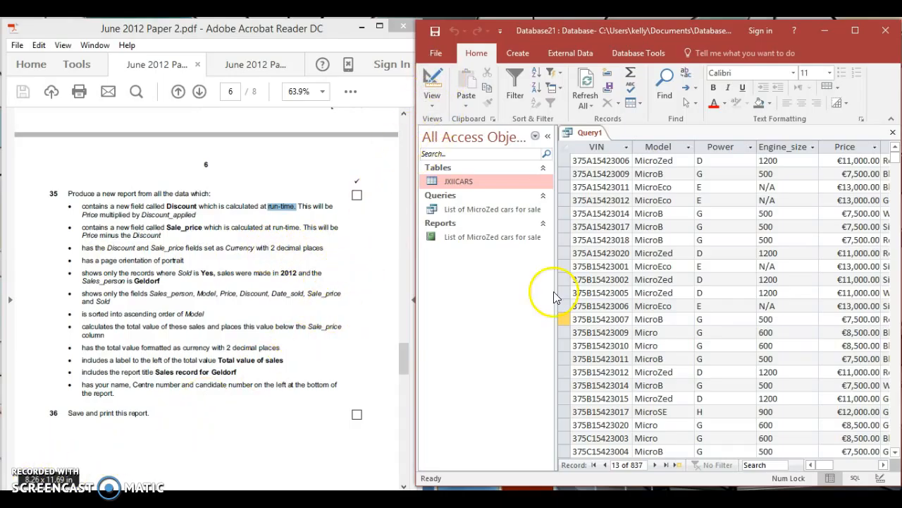
# - Save the query under the report title copied from the exam paper's task 35
pyautogui.rightClick(591, 141)
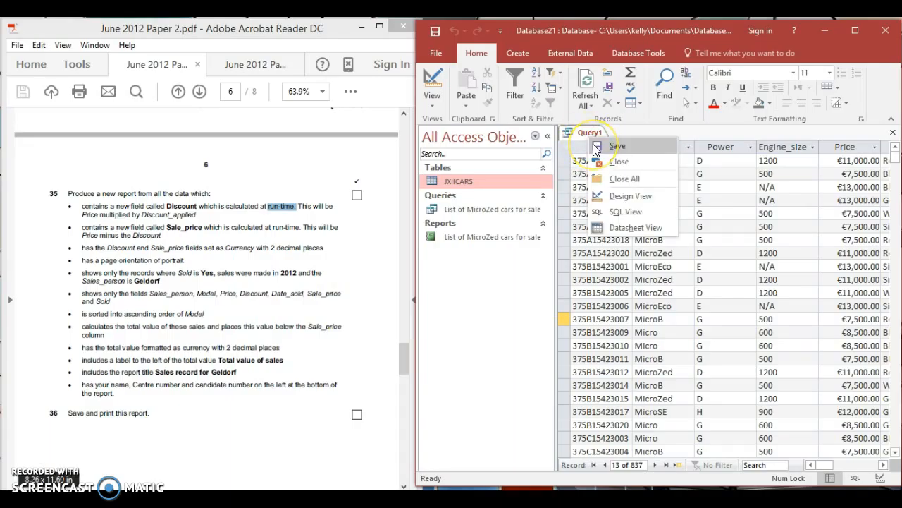
pyautogui.click(614, 146)
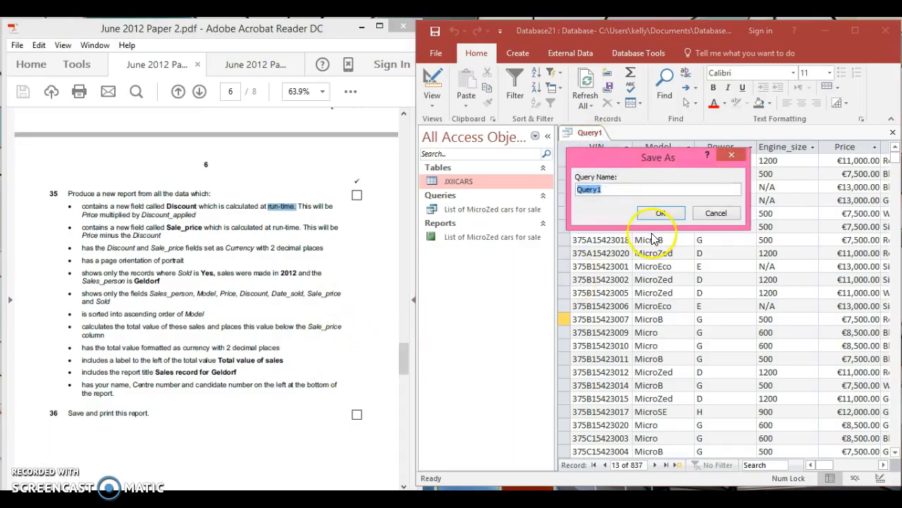
pyautogui.moveTo(154, 372); pyautogui.dragTo(220, 371)
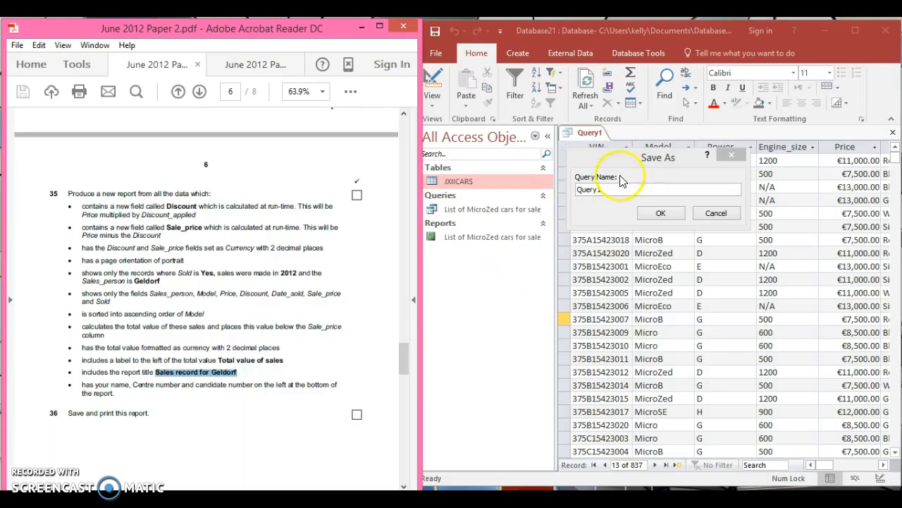
pyautogui.click(618, 194)
pyautogui.click(619, 195)
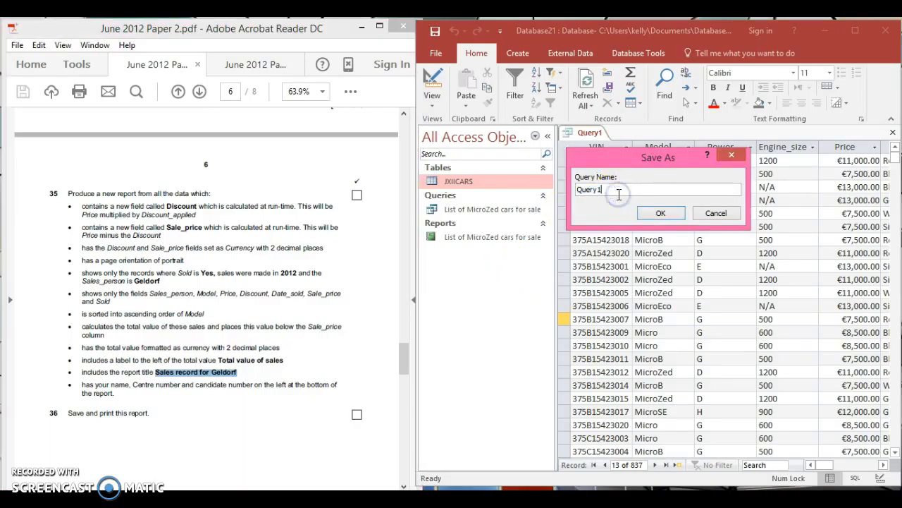
pyautogui.click(608, 192)
pyautogui.doubleClick(607, 192)
pyautogui.hotkey('ctrl', 'v')
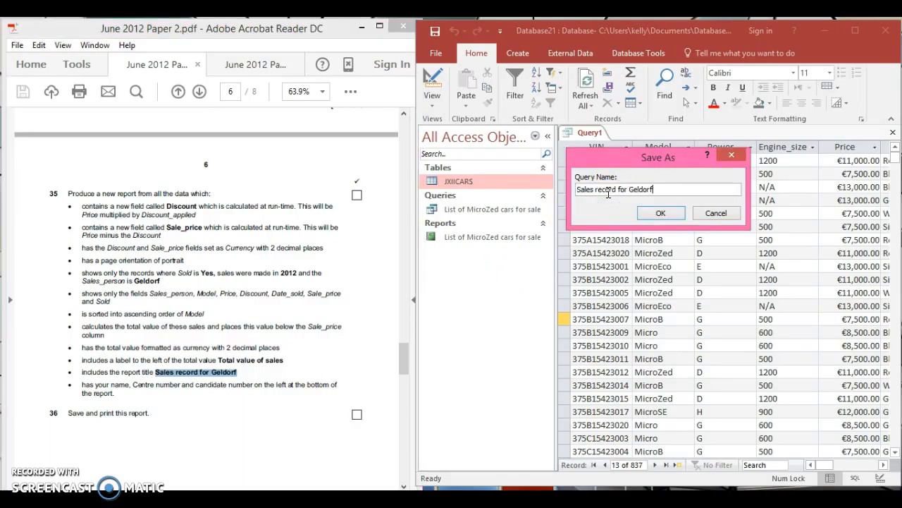
pyautogui.click(661, 213)
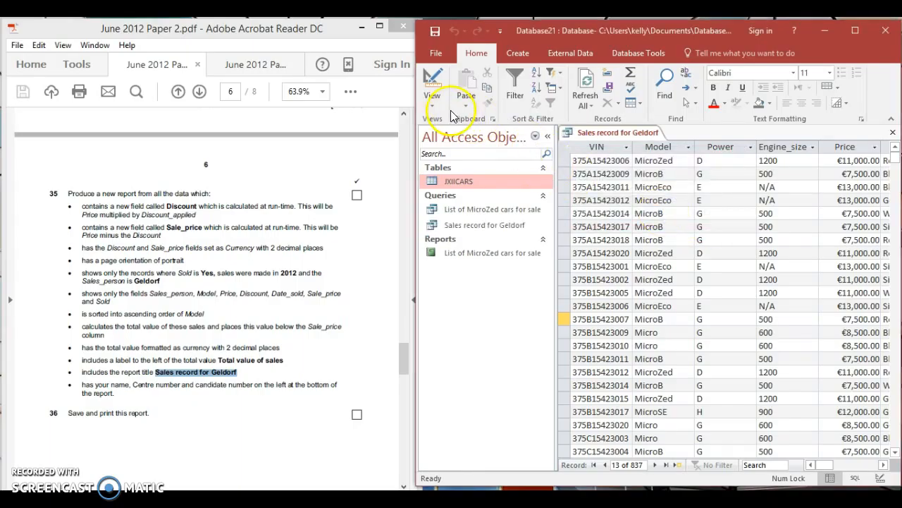
# - Return to the query design, set the calculated Discount field to 2 decimal places and close its properties
pyautogui.click(431, 81)
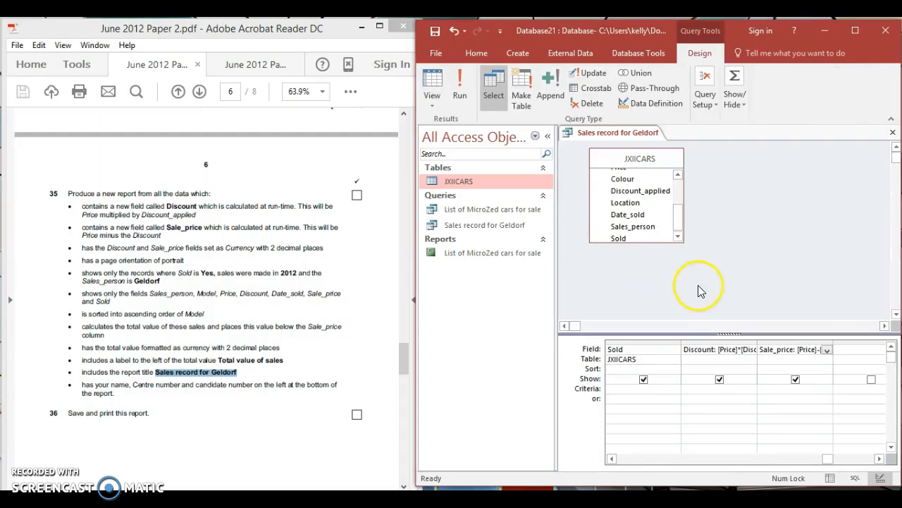
pyautogui.rightClick(742, 350)
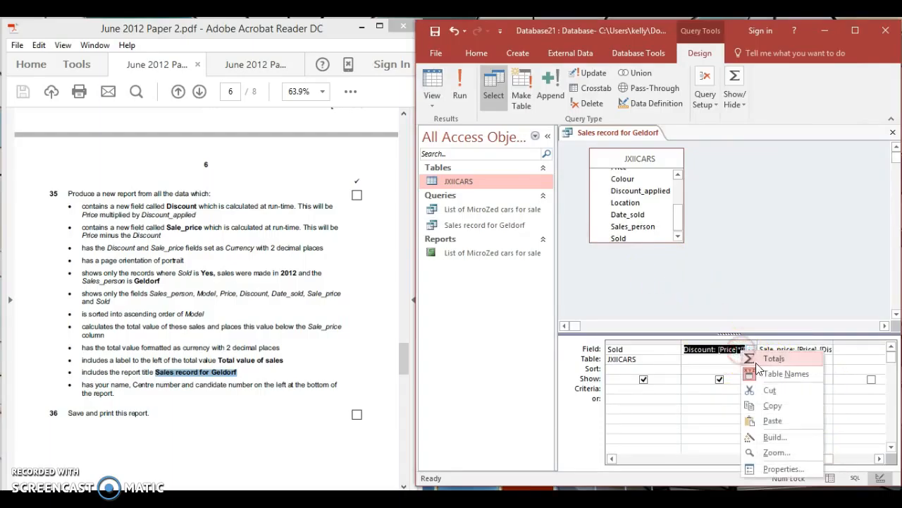
pyautogui.click(780, 469)
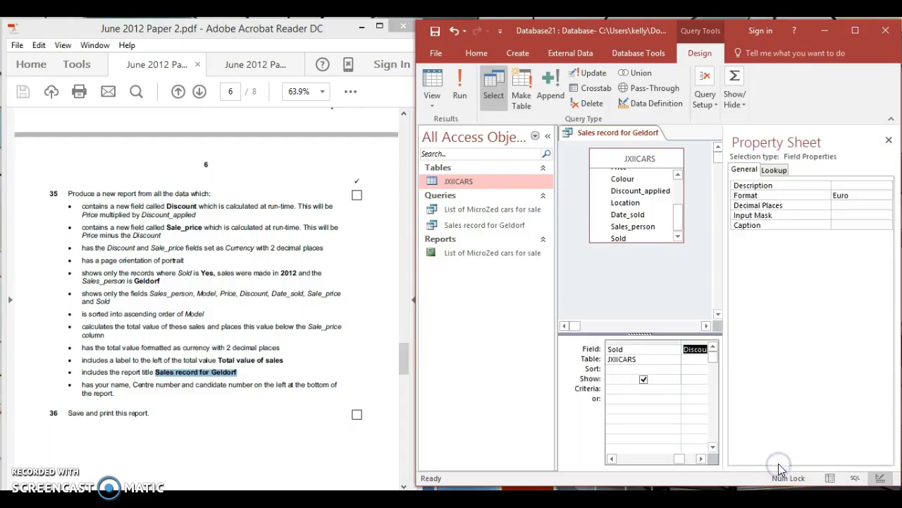
pyautogui.click(846, 205)
pyautogui.click(886, 209)
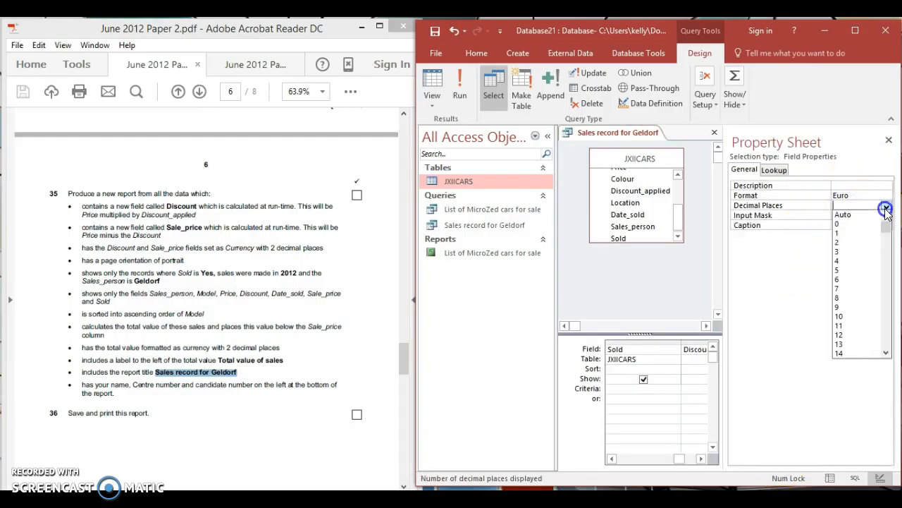
pyautogui.click(871, 242)
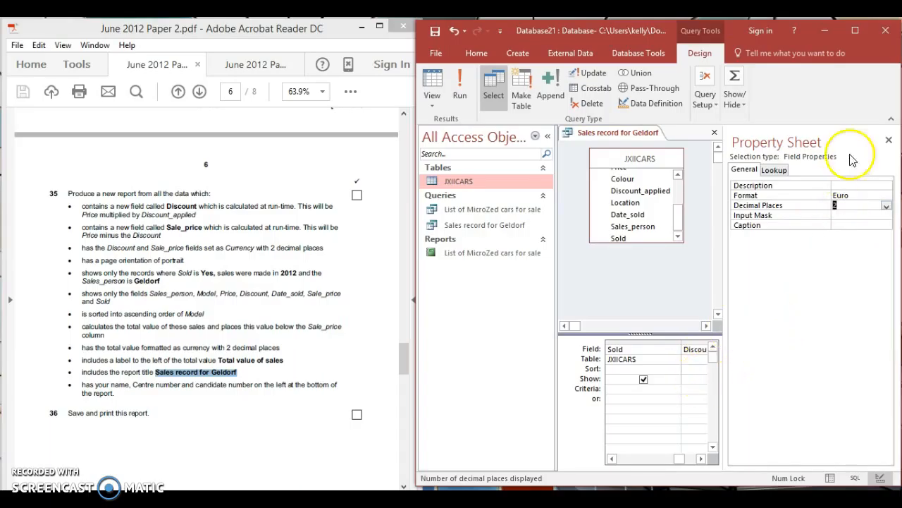
pyautogui.click(889, 141)
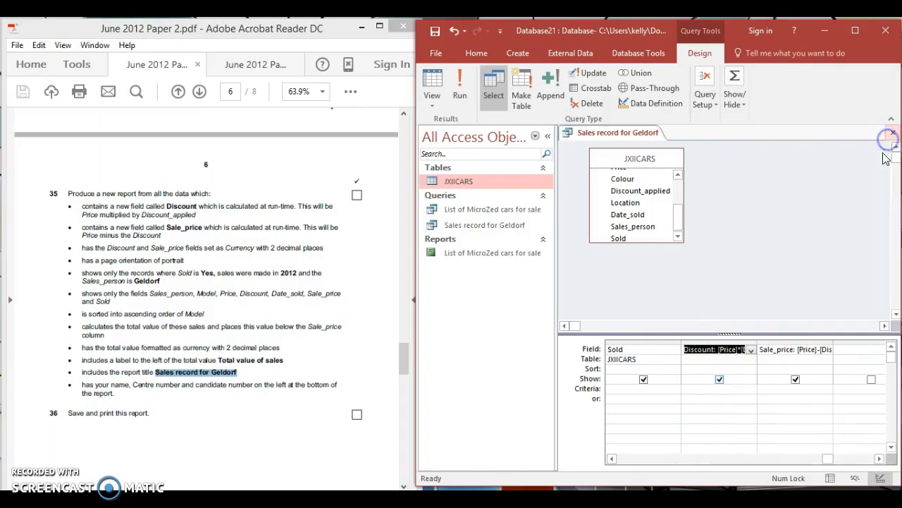
# - Format the calculated Sale_price field as Euro with 2 decimal places and close its properties
pyautogui.rightClick(788, 359)
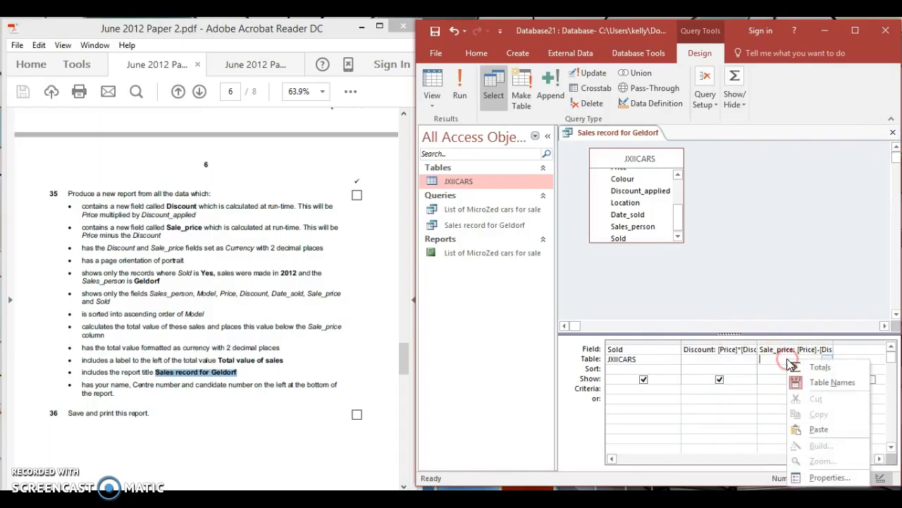
pyautogui.click(825, 478)
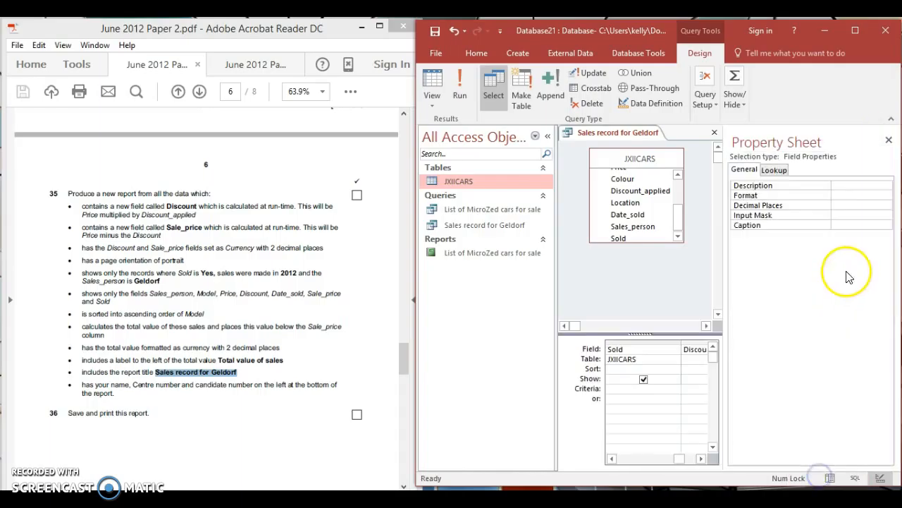
pyautogui.click(862, 194)
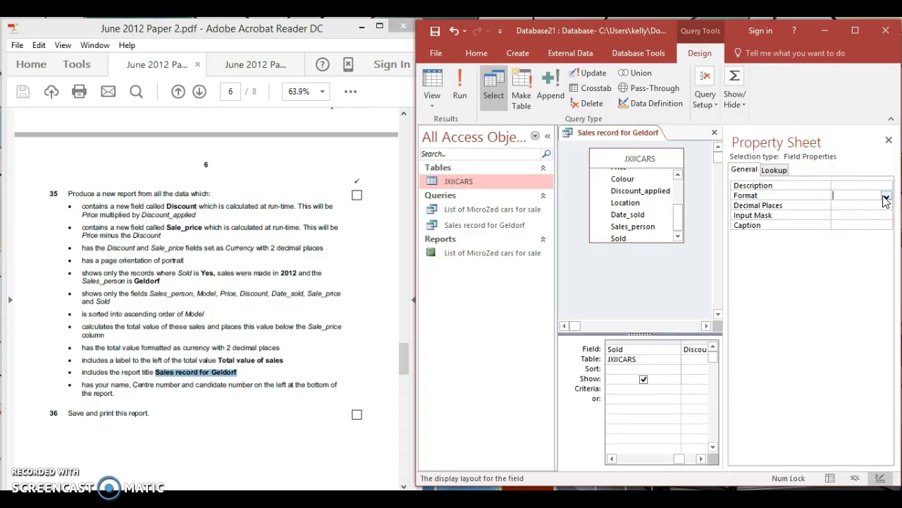
pyautogui.click(886, 198)
pyautogui.click(879, 222)
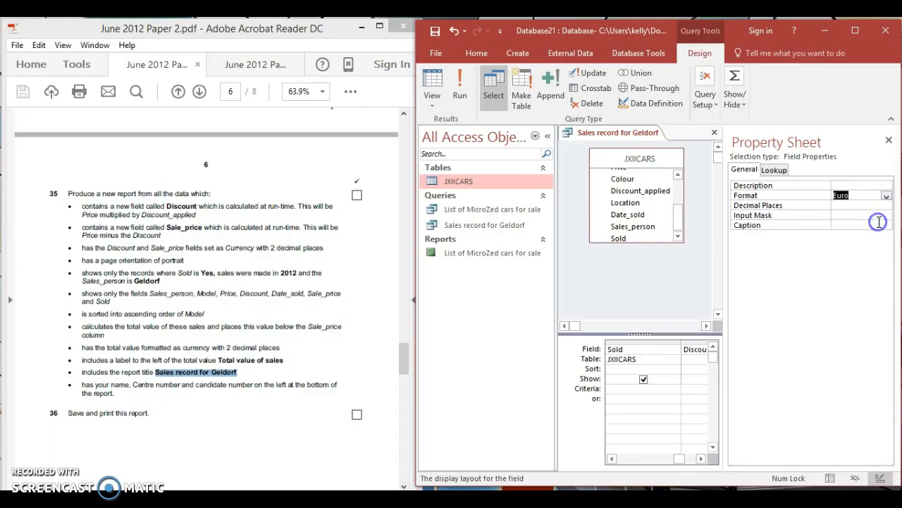
pyautogui.click(879, 205)
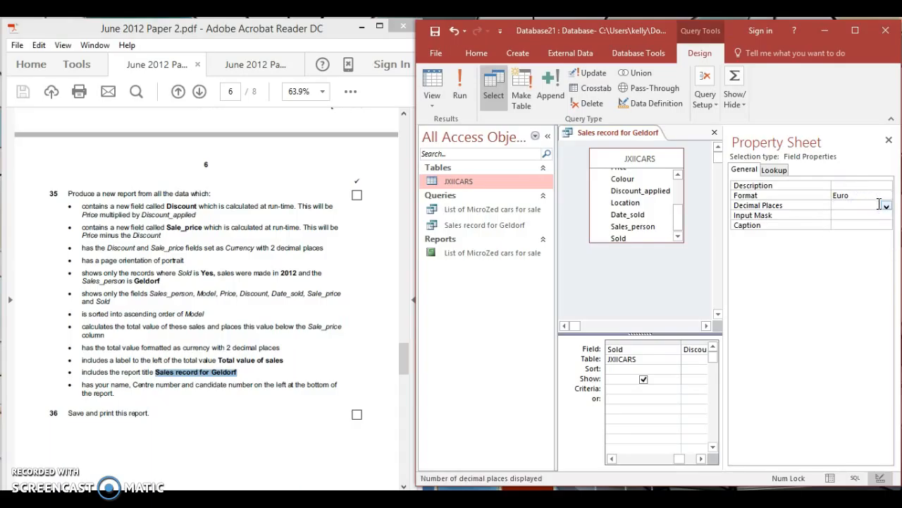
pyautogui.click(886, 206)
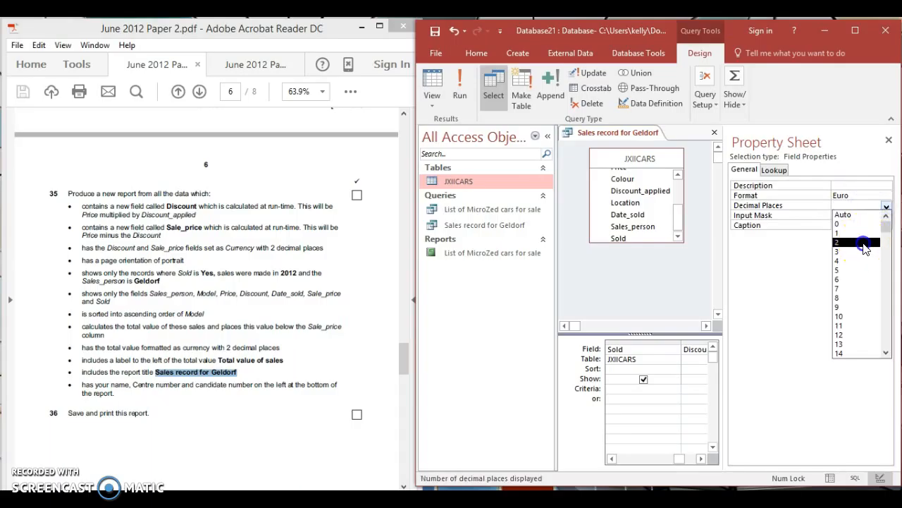
pyautogui.click(863, 243)
pyautogui.click(889, 141)
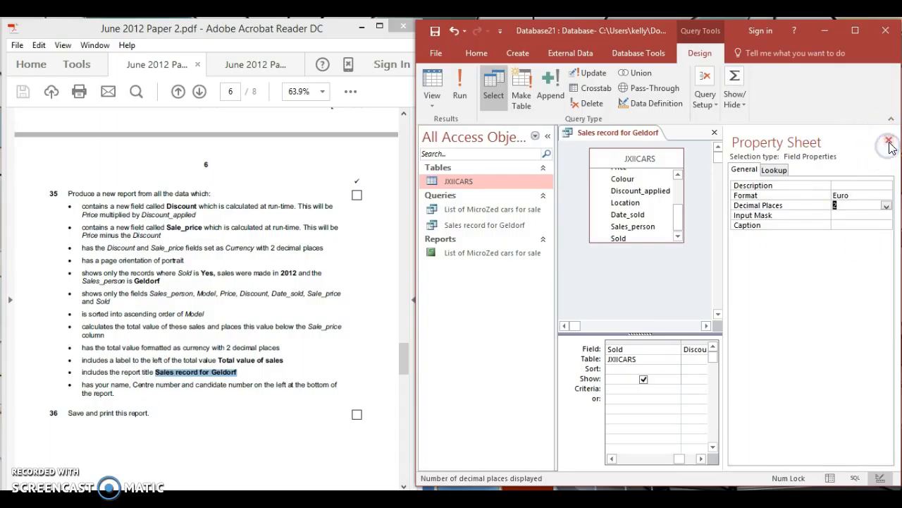
# - Run the query, check the format of the calculated Sale_price column, and return to the query design
pyautogui.click(460, 88)
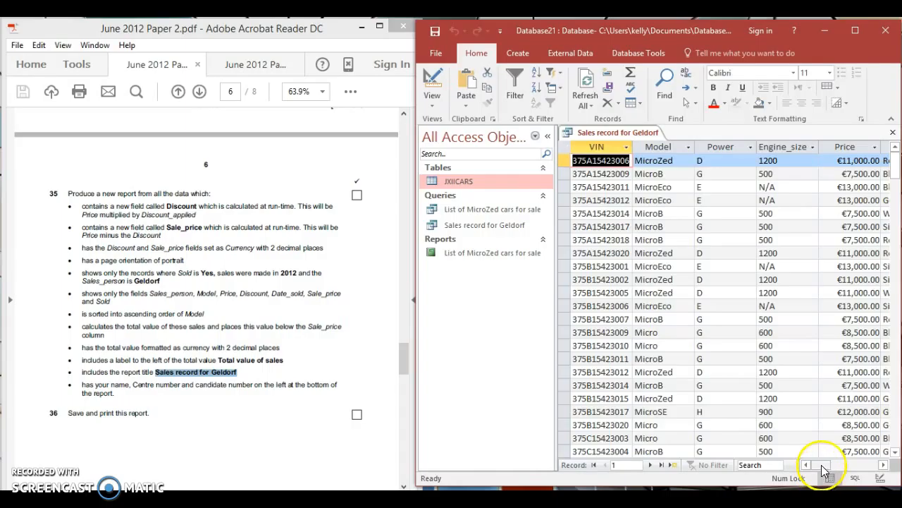
pyautogui.click(890, 471)
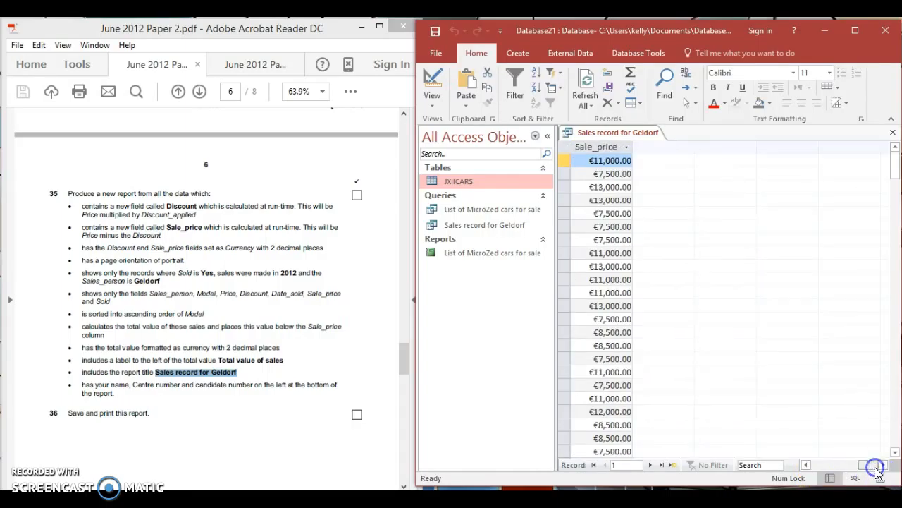
pyautogui.moveTo(874, 471); pyautogui.dragTo(831, 470)
pyautogui.moveTo(845, 467); pyautogui.dragTo(819, 466)
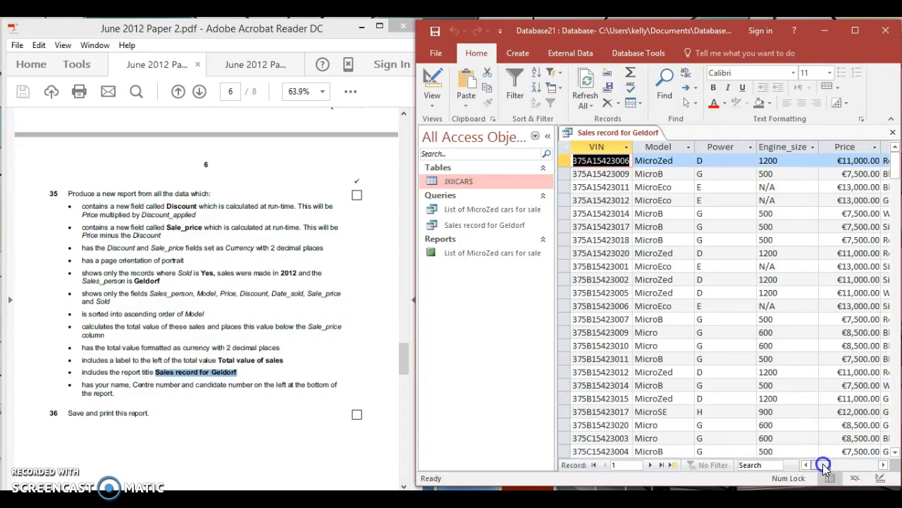
pyautogui.click(433, 85)
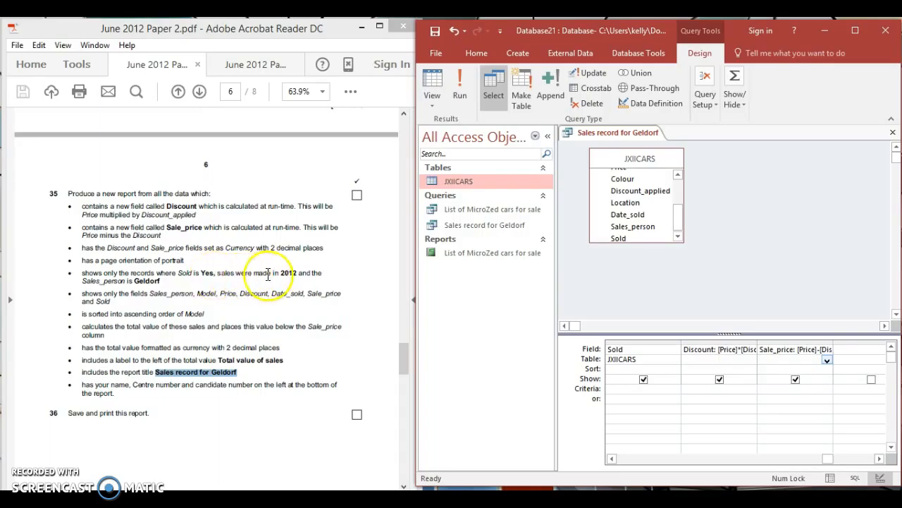
# - Review the page orientation and record selection requirements in the exam paper, and set the Sold field's criterion to Yes
pyautogui.moveTo(192, 259); pyautogui.dragTo(82, 260)
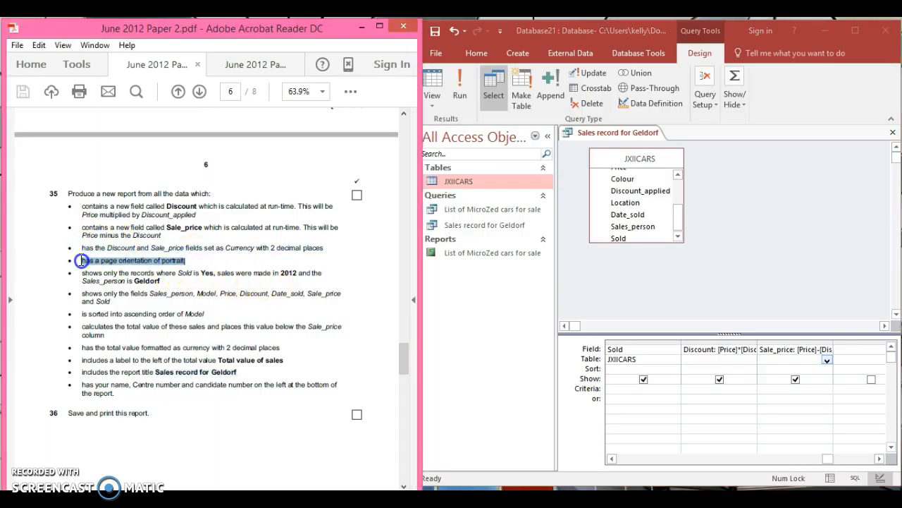
pyautogui.click(163, 282)
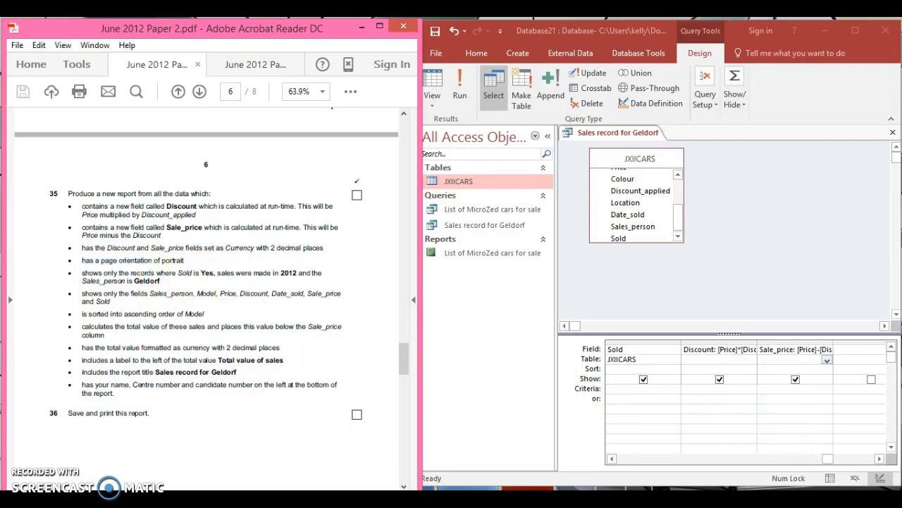
pyautogui.click(611, 458)
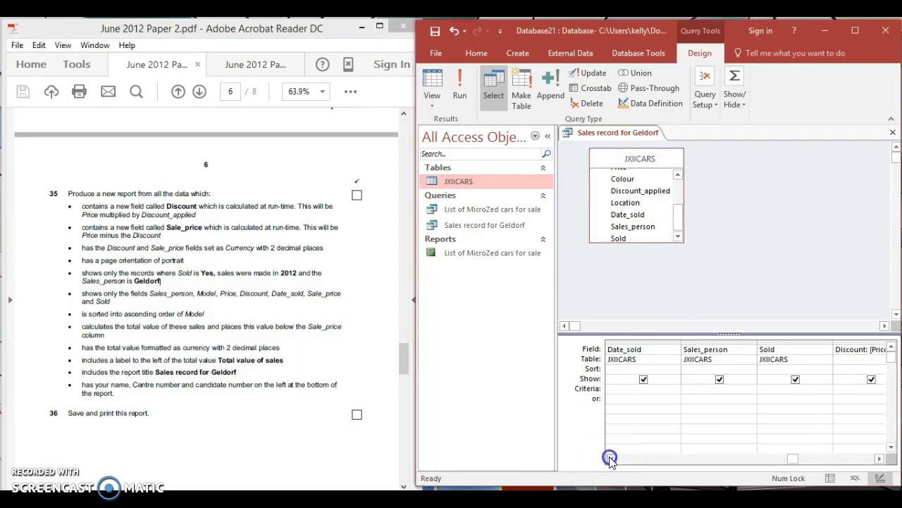
pyautogui.click(782, 390)
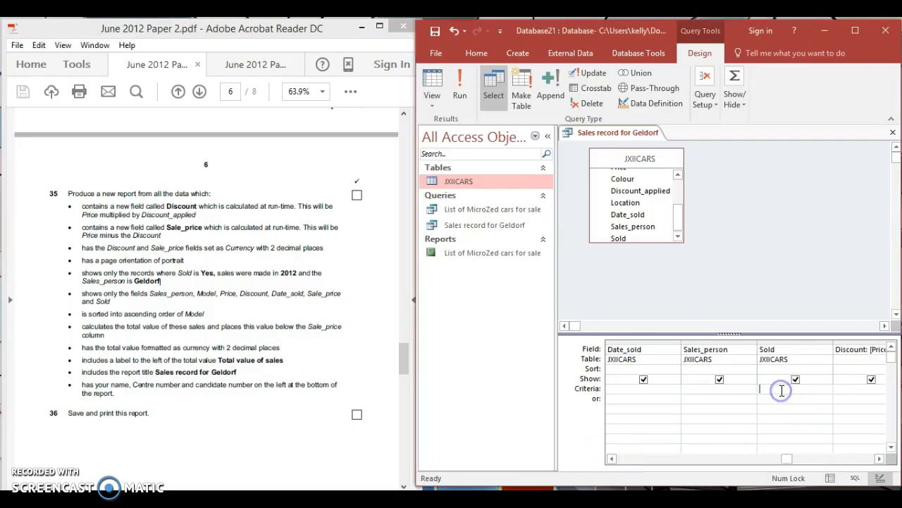
pyautogui.write('Yes')
pyautogui.click(403, 348)
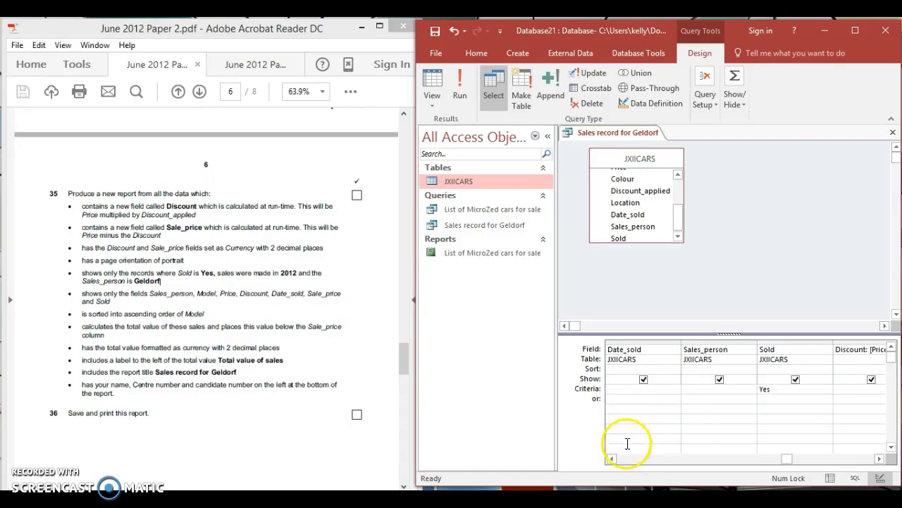
# - Run the query, examine how the dates in the Date_sold column are written, and return to the query design
pyautogui.doubleClick(610, 459)
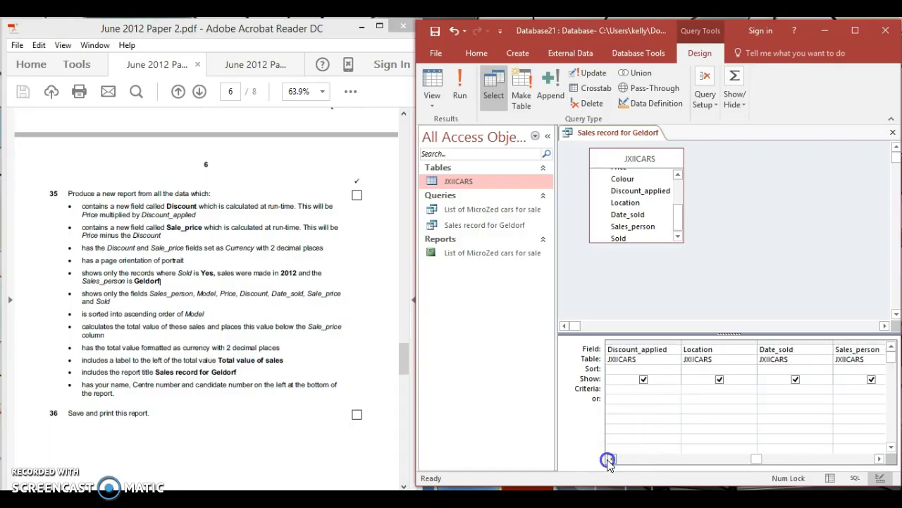
pyautogui.click(611, 459)
pyautogui.click(610, 459)
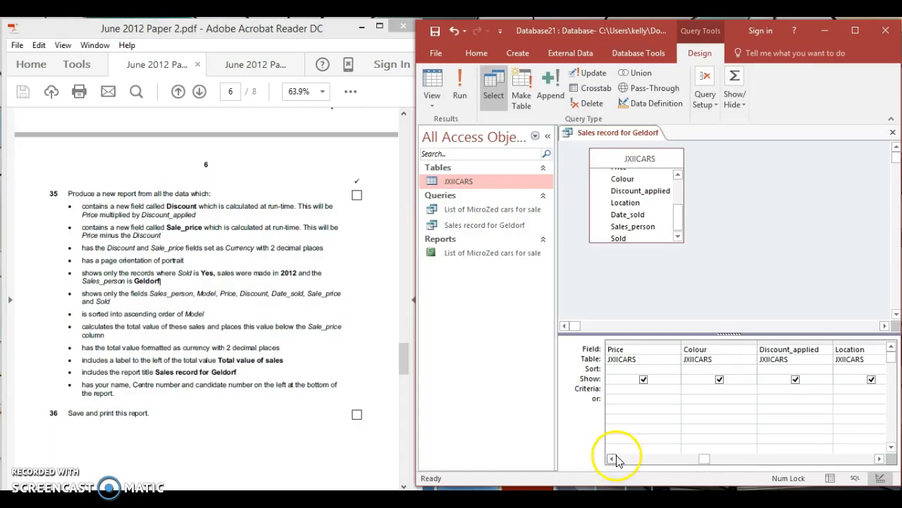
pyautogui.click(612, 459)
pyautogui.click(612, 459)
pyautogui.click(612, 459)
pyautogui.click(612, 459)
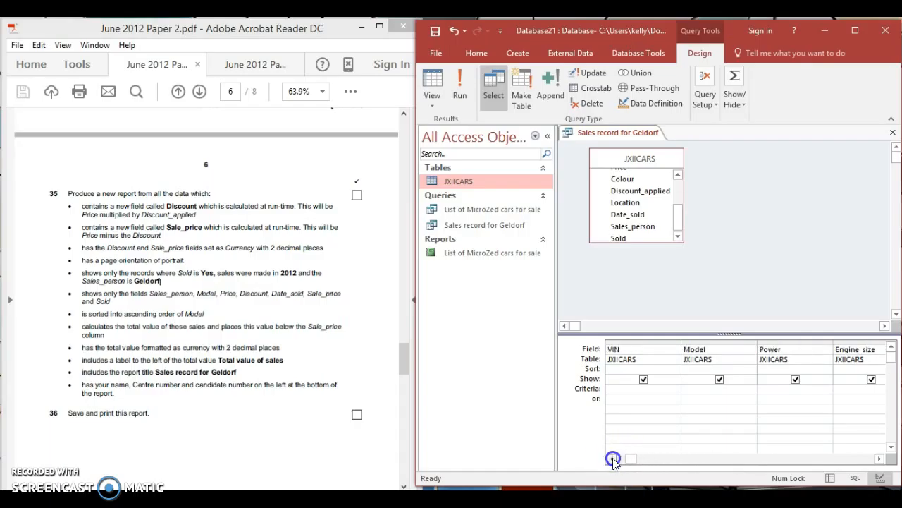
pyautogui.click(464, 82)
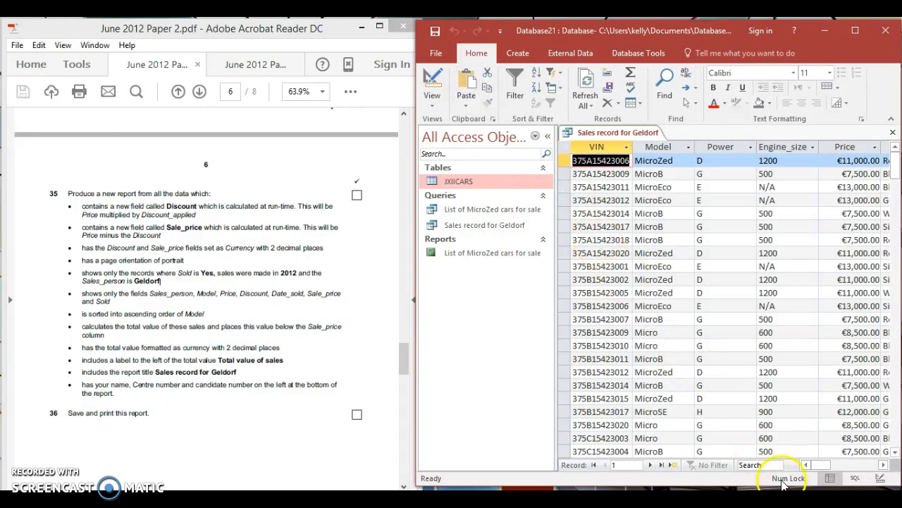
pyautogui.moveTo(816, 466); pyautogui.dragTo(835, 469)
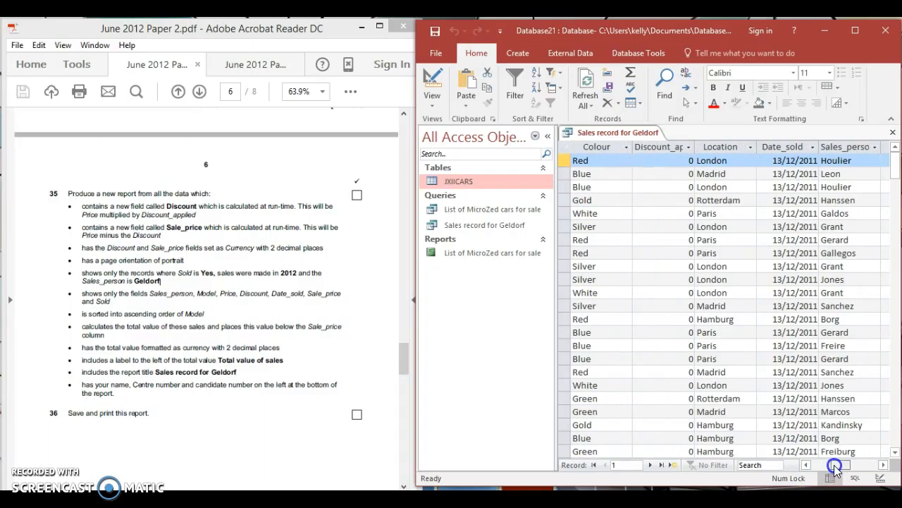
pyautogui.click(835, 280)
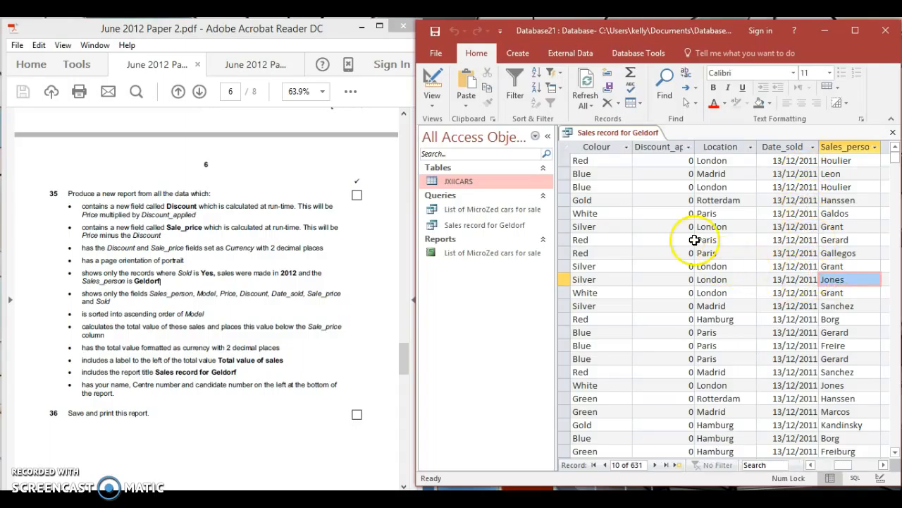
pyautogui.click(431, 84)
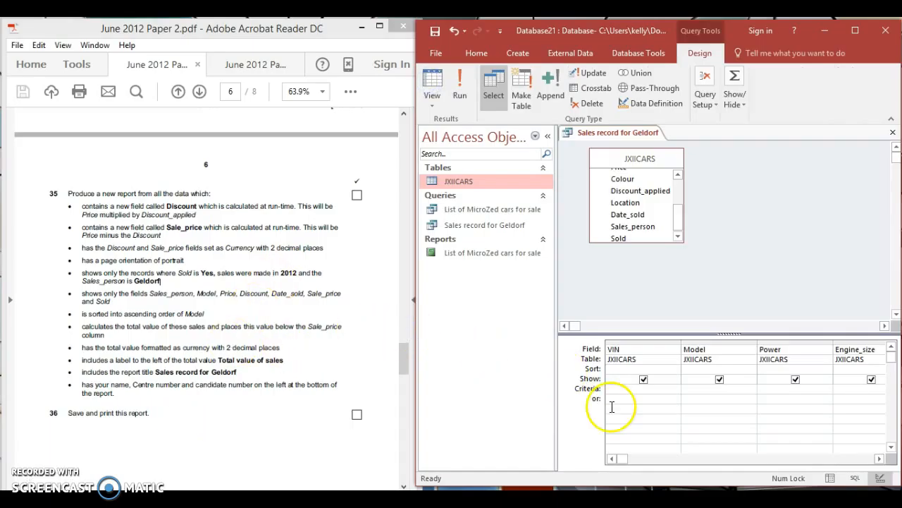
# - Set the Date_sold field's criterion to like *2012* to select the sales made in that year
pyautogui.click(881, 459)
pyautogui.click(882, 459)
pyautogui.click(881, 459)
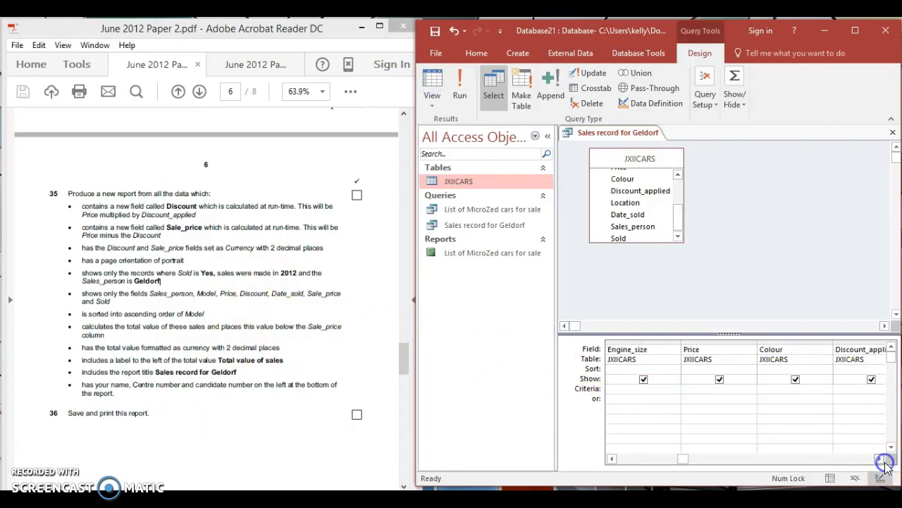
pyautogui.click(881, 459)
pyautogui.click(881, 459)
pyautogui.click(881, 458)
pyautogui.click(882, 459)
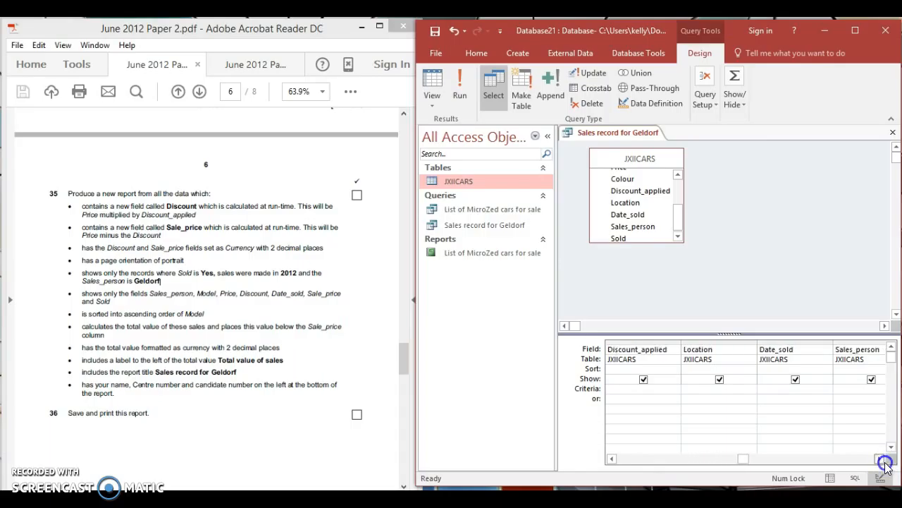
pyautogui.click(786, 390)
pyautogui.write('like *2012*')
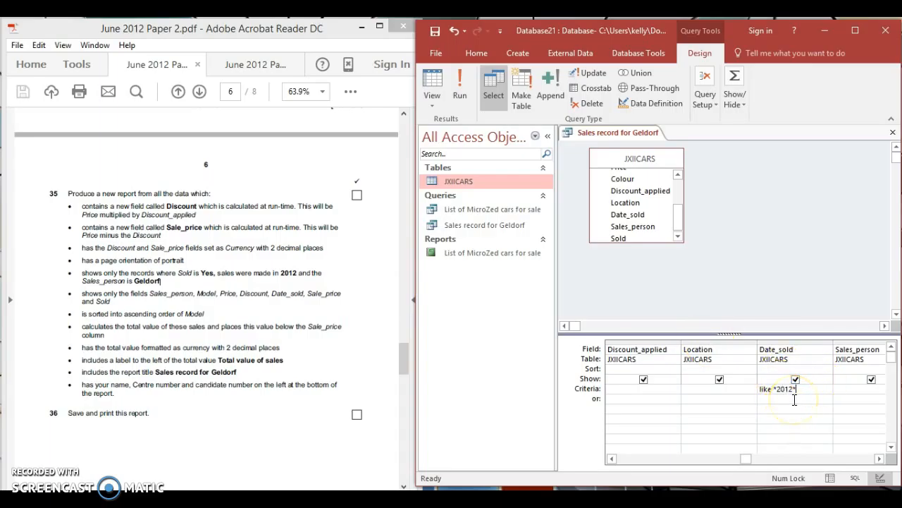
# - Run the query, check the years in the Date_sold column, and return to the query design
pyautogui.click(460, 83)
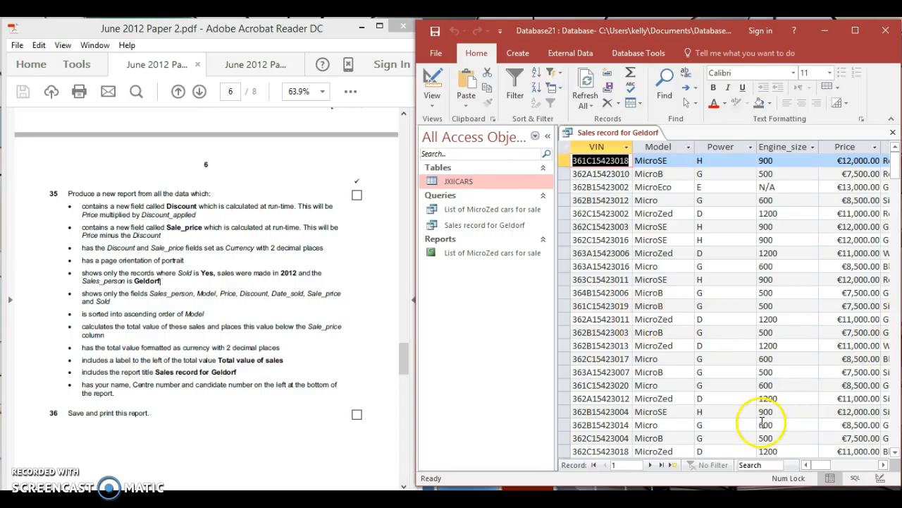
pyautogui.moveTo(816, 466); pyautogui.dragTo(838, 468)
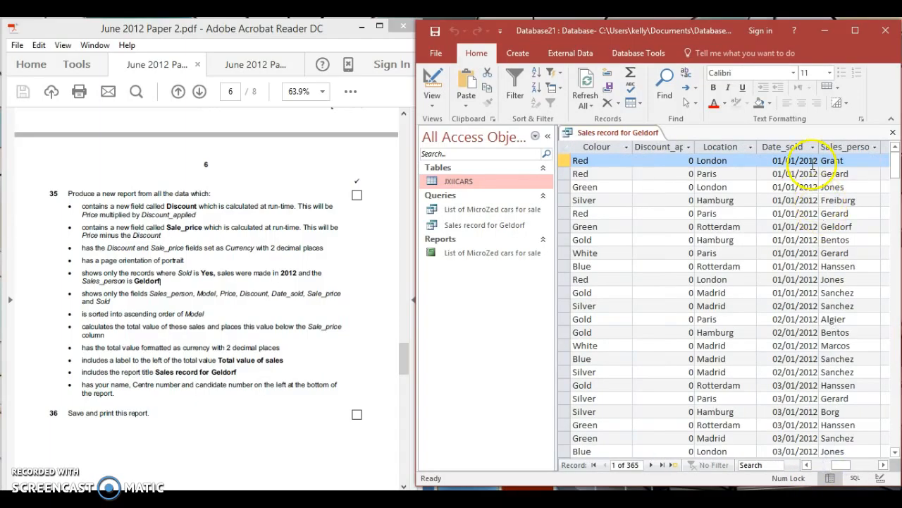
pyautogui.moveTo(898, 167); pyautogui.dragTo(894, 277)
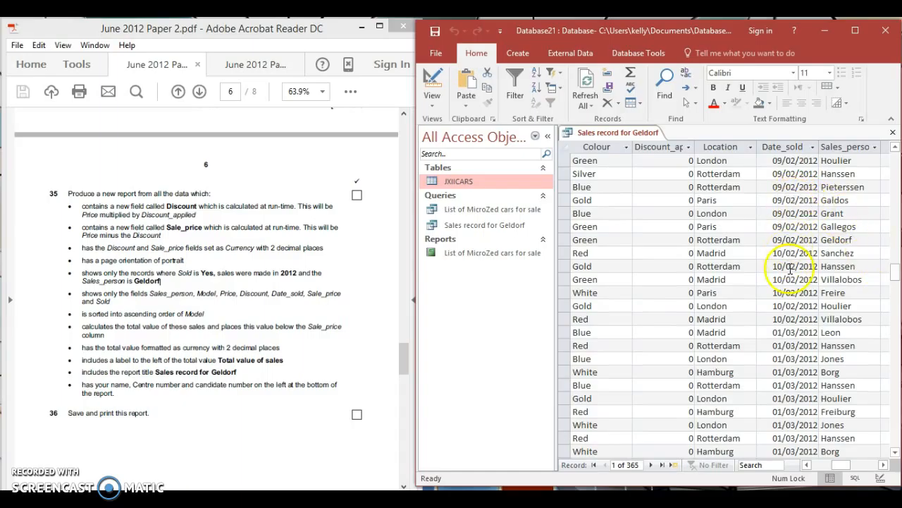
pyautogui.moveTo(894, 268); pyautogui.dragTo(894, 159)
pyautogui.click(433, 83)
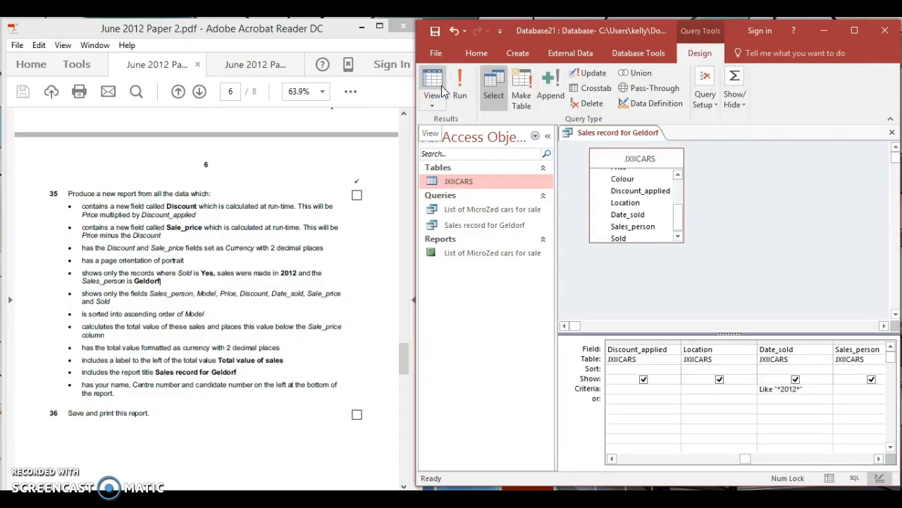
# - Set the Sales_person field's criterion to the salesperson's surname given in the exam paper's record selection requirement
pyautogui.click(245, 225)
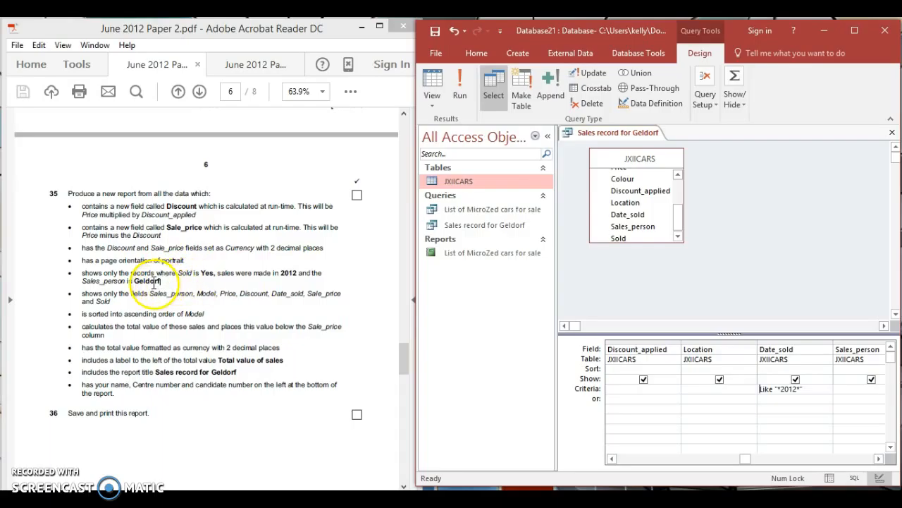
pyautogui.click(749, 462)
pyautogui.click(869, 387)
pyautogui.write('Yes')
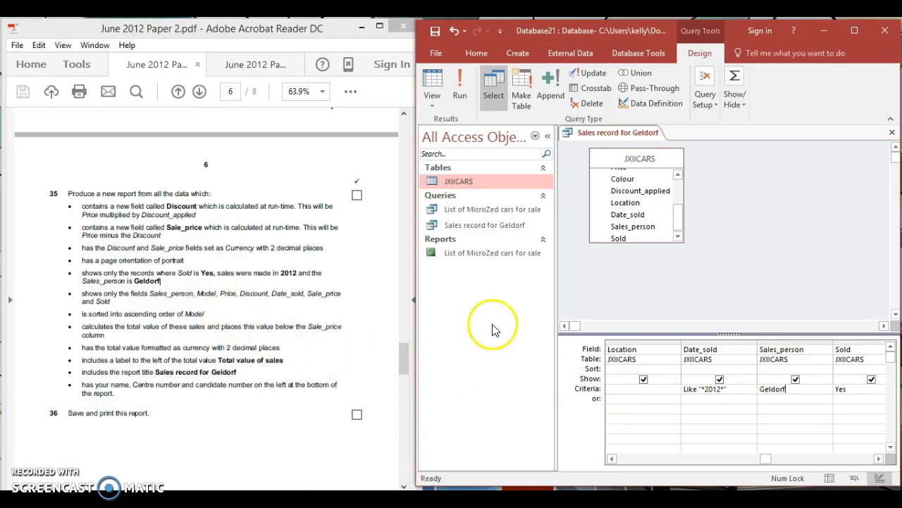
# - Run the query, check the Date_sold, Sales_person and Sold columns against the criteria, and return to the query design
pyautogui.click(460, 85)
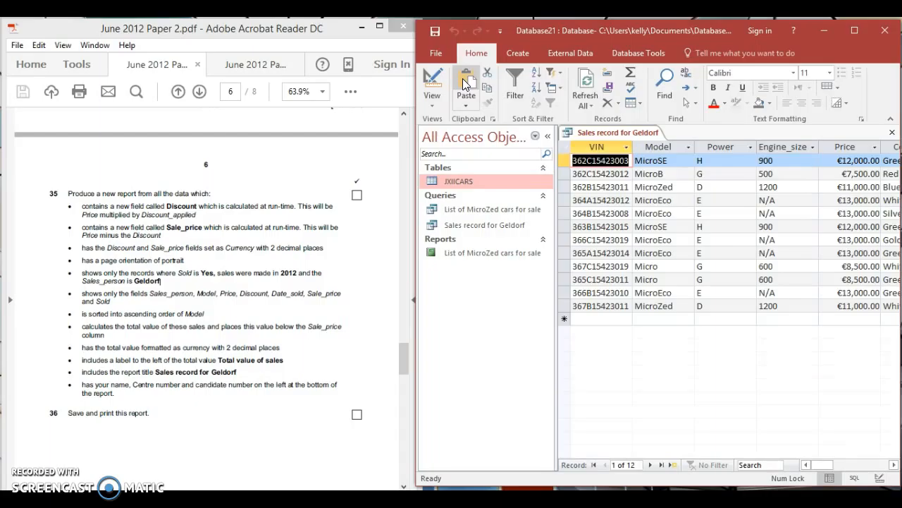
pyautogui.moveTo(892, 467); pyautogui.dragTo(892, 467)
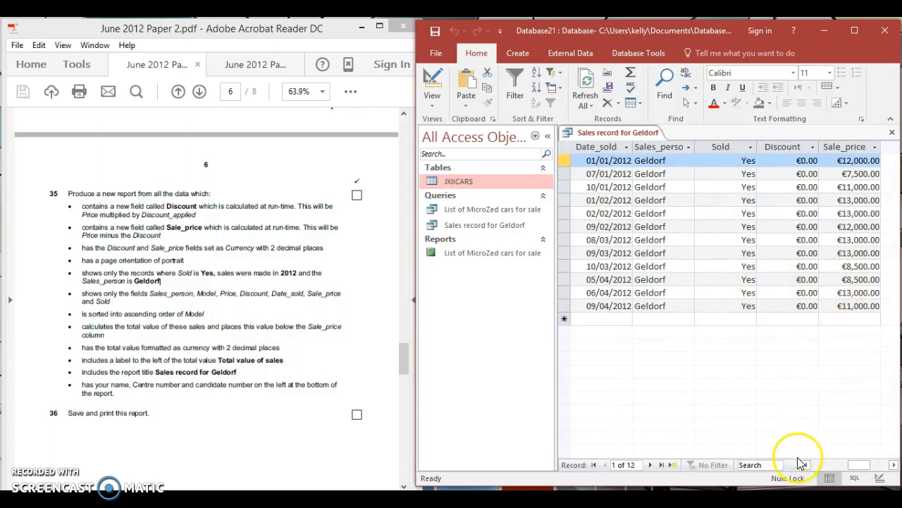
pyautogui.click(818, 467)
pyautogui.click(812, 466)
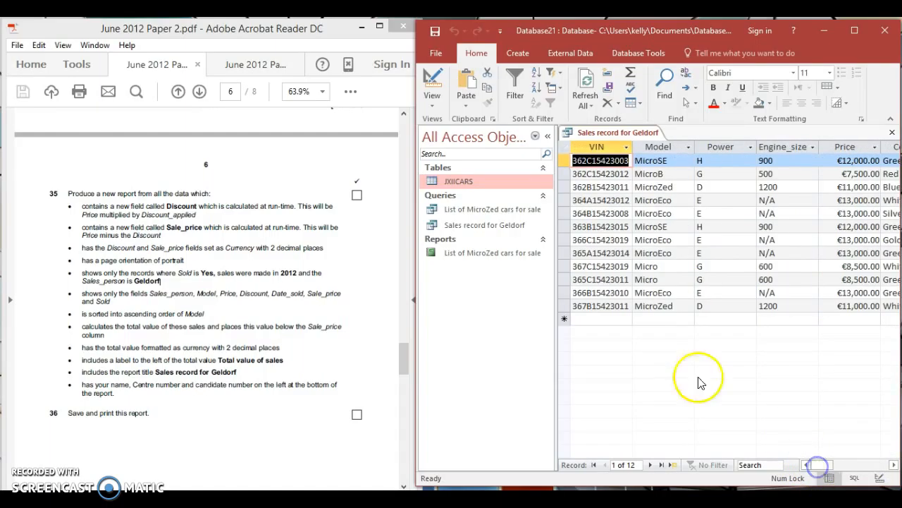
pyautogui.click(433, 76)
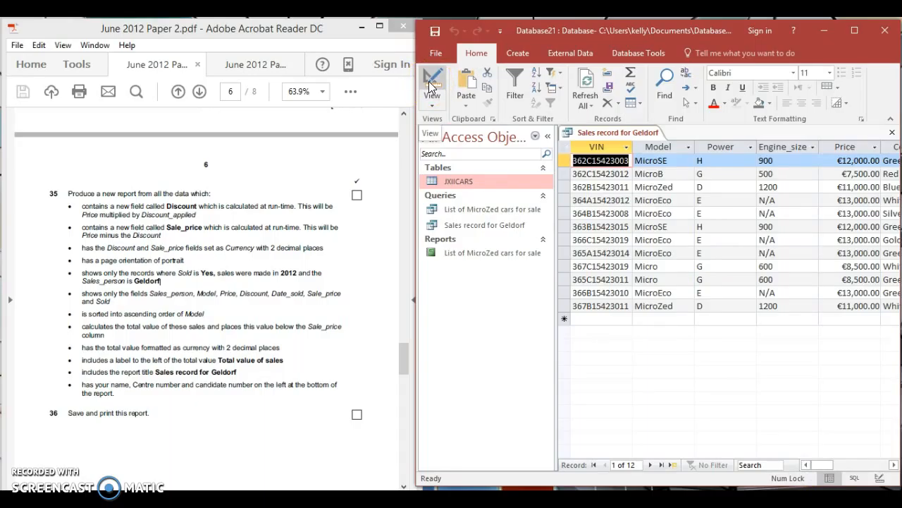
pyautogui.click(432, 83)
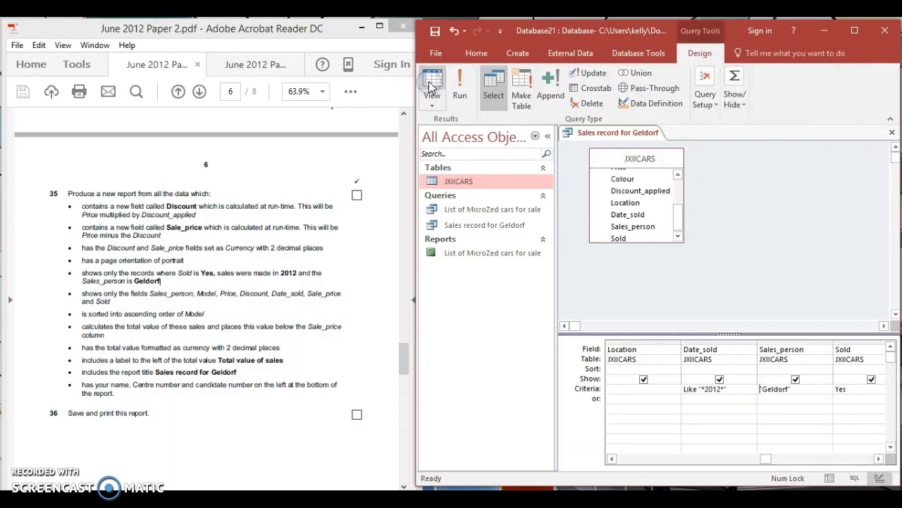
# - Review the exam paper's required fields, and hide the Location and calculated Discount fields from the query results
pyautogui.click(237, 158)
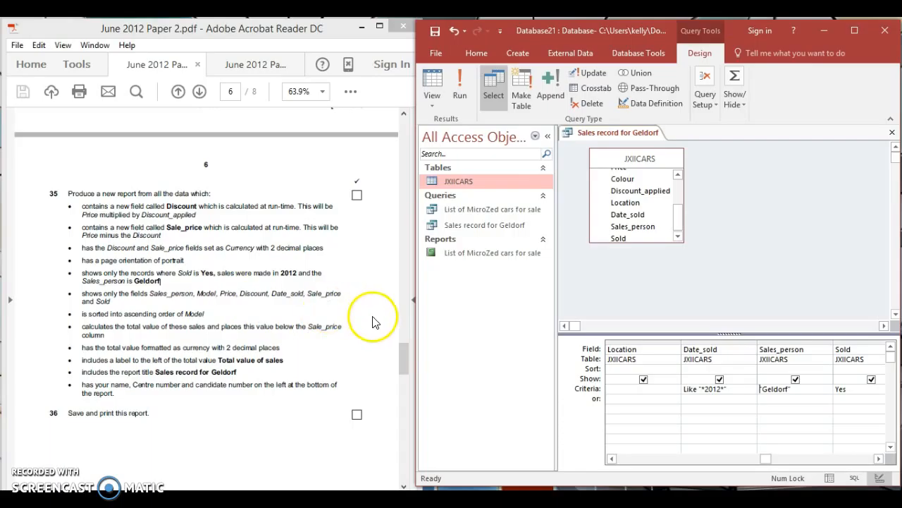
pyautogui.click(645, 380)
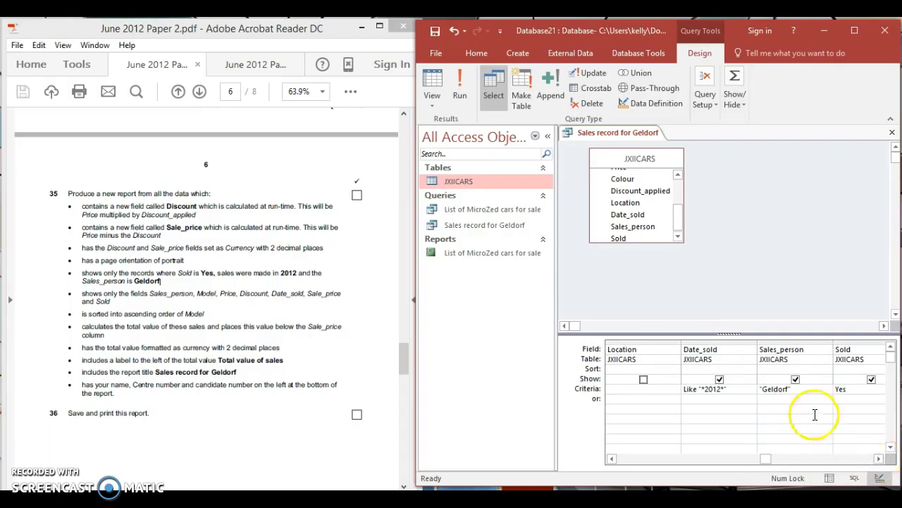
pyautogui.click(878, 459)
pyautogui.click(879, 459)
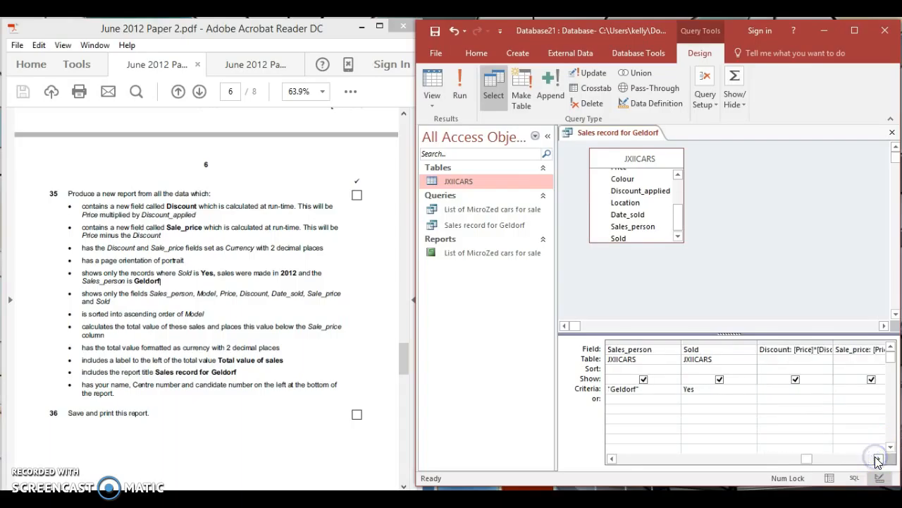
pyautogui.click(796, 380)
pyautogui.click(878, 459)
pyautogui.moveTo(841, 459); pyautogui.dragTo(619, 449)
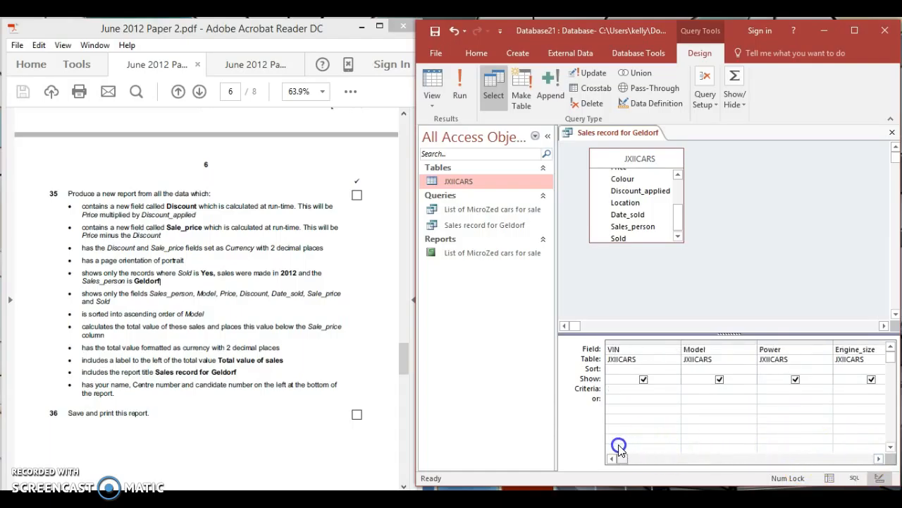
# - Hide the Power, Engine_size and Price fields from the query results, leaving Model shown
pyautogui.click(719, 380)
pyautogui.click(795, 381)
pyautogui.click(870, 381)
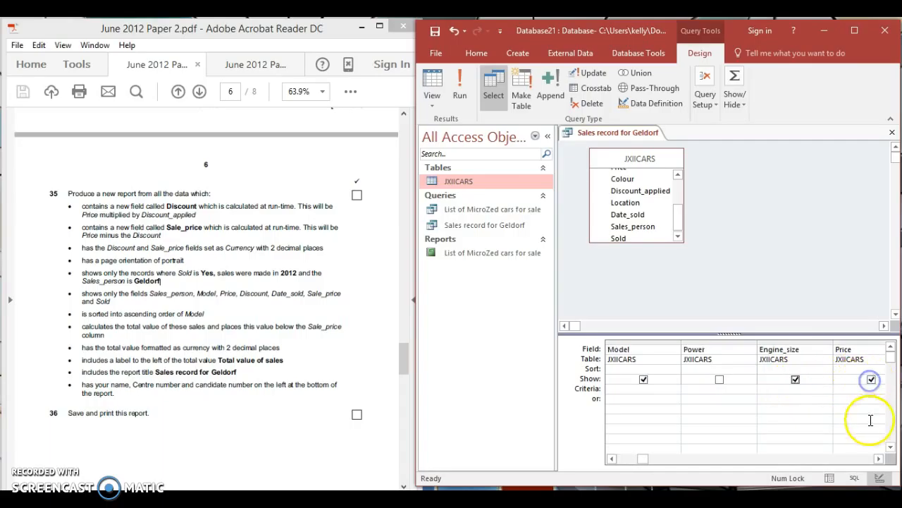
pyautogui.click(795, 381)
pyautogui.click(849, 383)
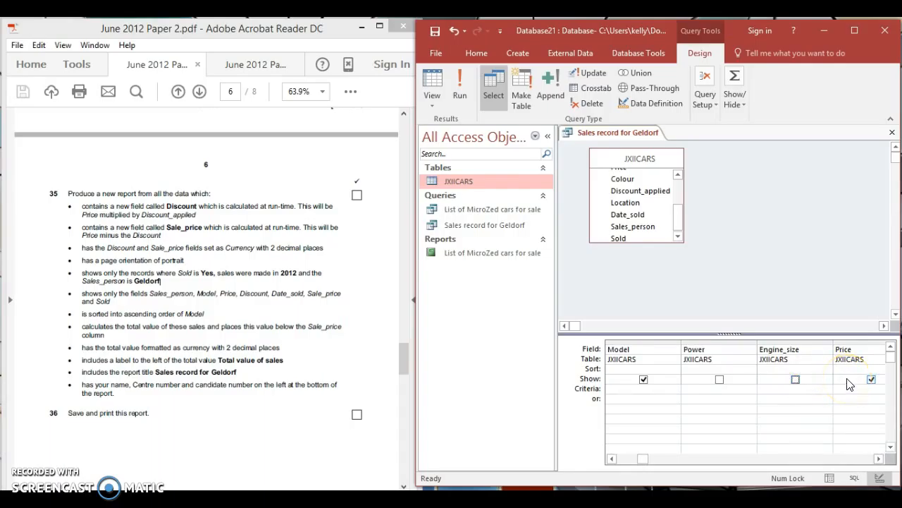
pyautogui.click(871, 381)
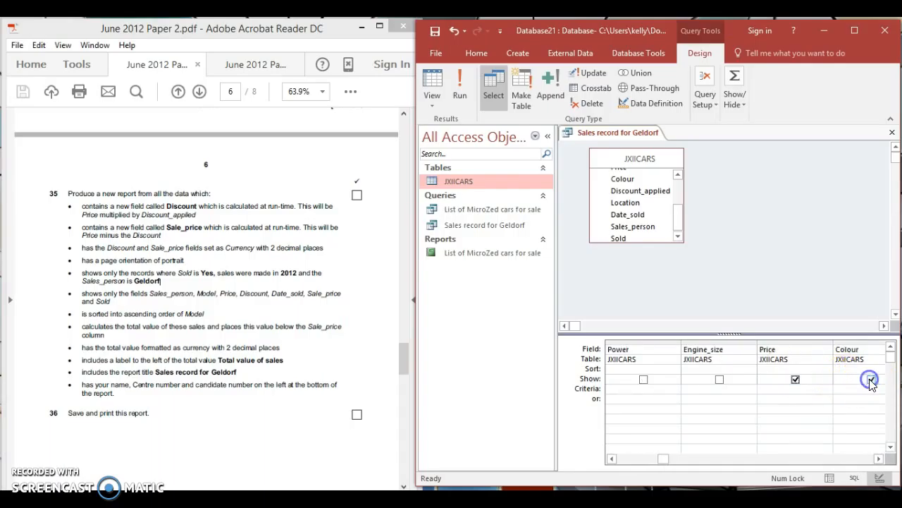
pyautogui.click(795, 380)
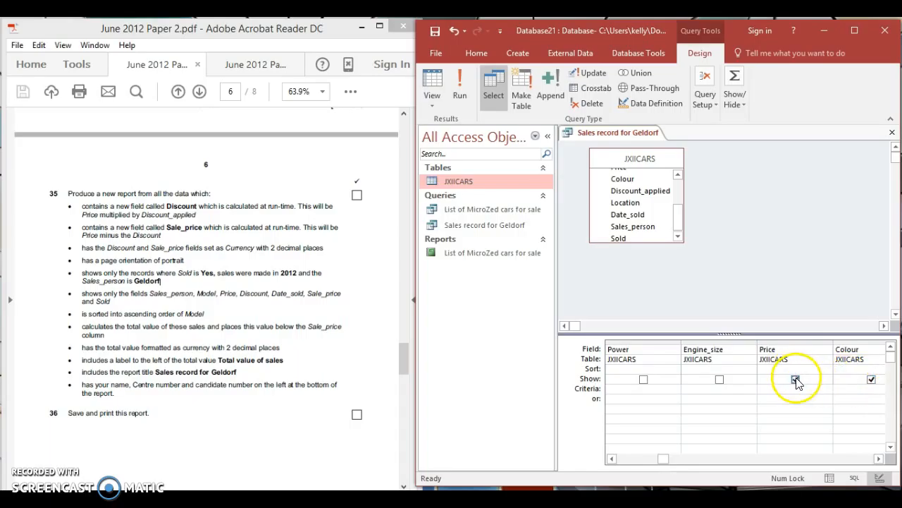
# - Hide the Colour and Discount_applied fields from the query results
pyautogui.click(871, 382)
pyautogui.click(872, 382)
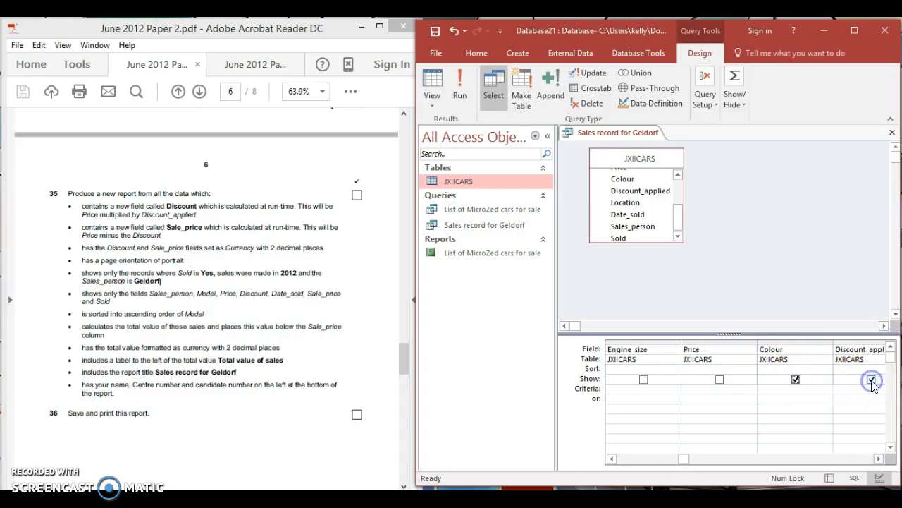
pyautogui.click(795, 381)
pyautogui.click(796, 381)
pyautogui.click(872, 380)
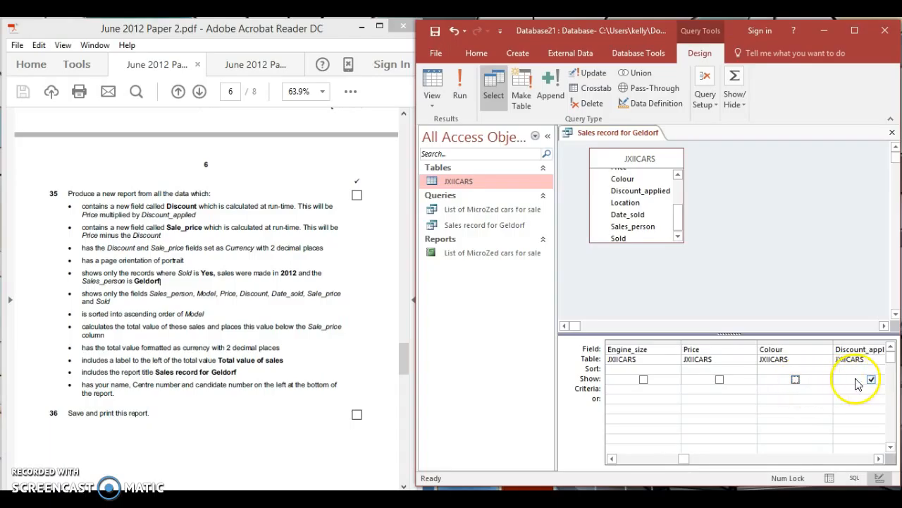
pyautogui.click(795, 380)
# - Check the Show settings of the remaining query fields, run the query, and dismiss the Discount parameter request
pyautogui.click(878, 459)
pyautogui.click(879, 459)
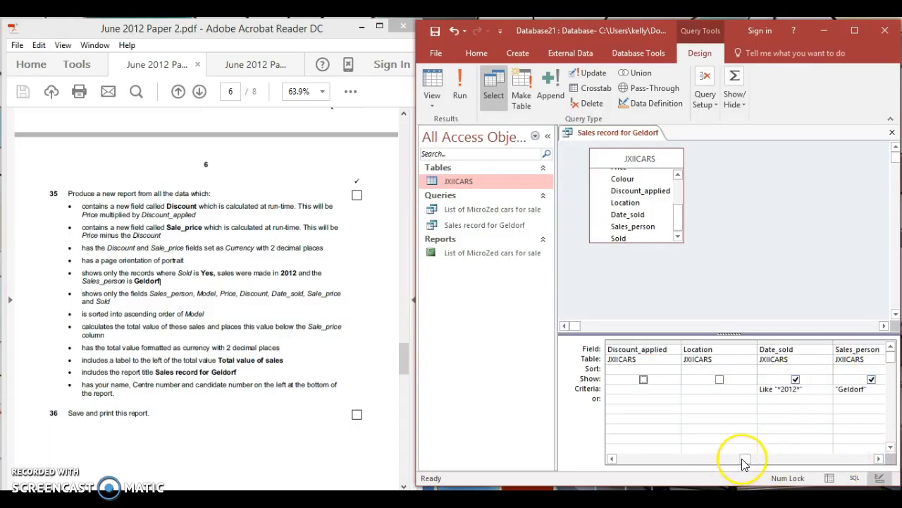
pyautogui.moveTo(744, 459); pyautogui.dragTo(642, 458)
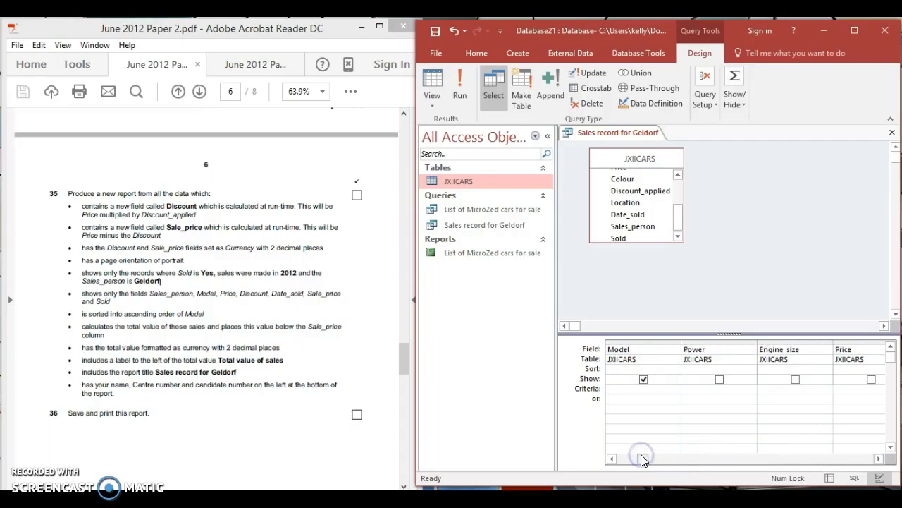
pyautogui.click(468, 82)
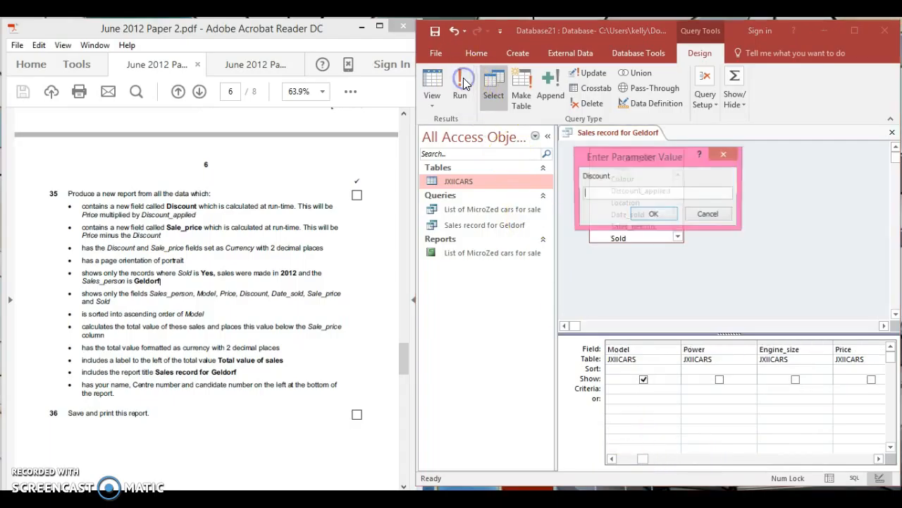
pyautogui.click(664, 219)
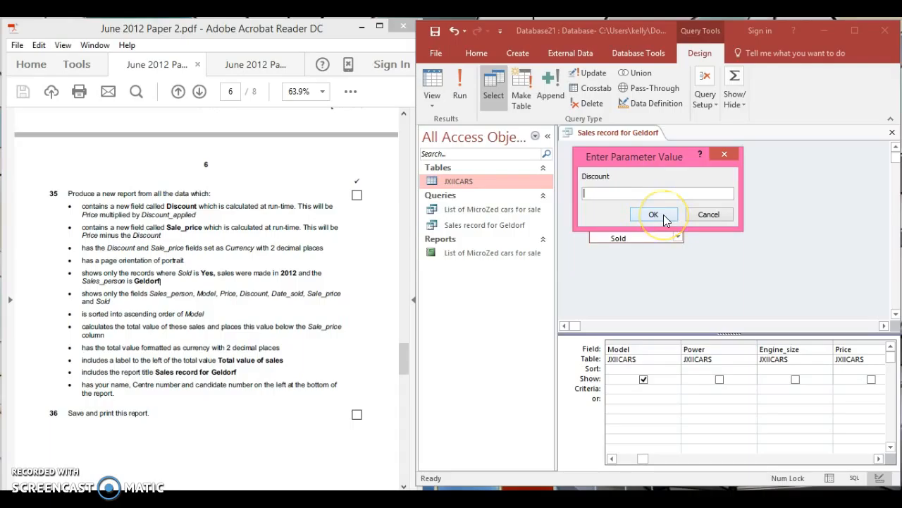
pyautogui.click(719, 153)
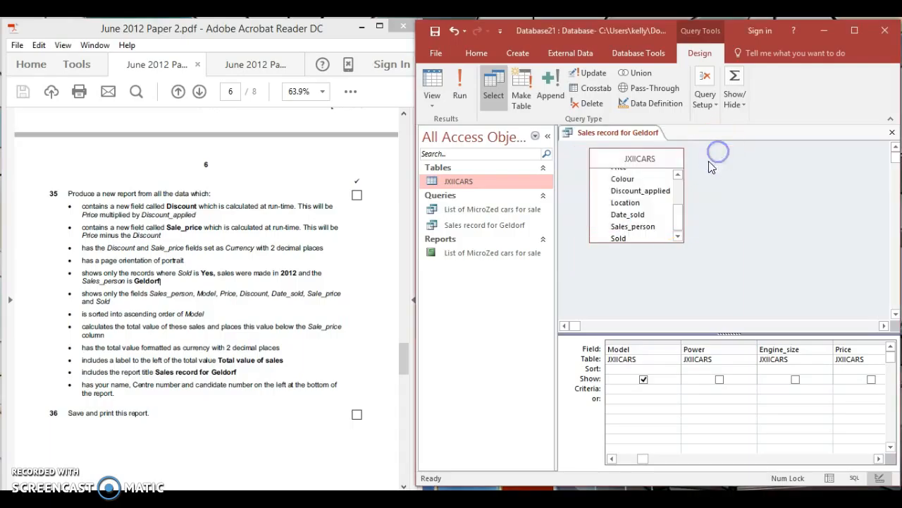
# - Examine the expression of the calculated Sale_price field in the query design
pyautogui.moveTo(644, 463); pyautogui.dragTo(805, 465)
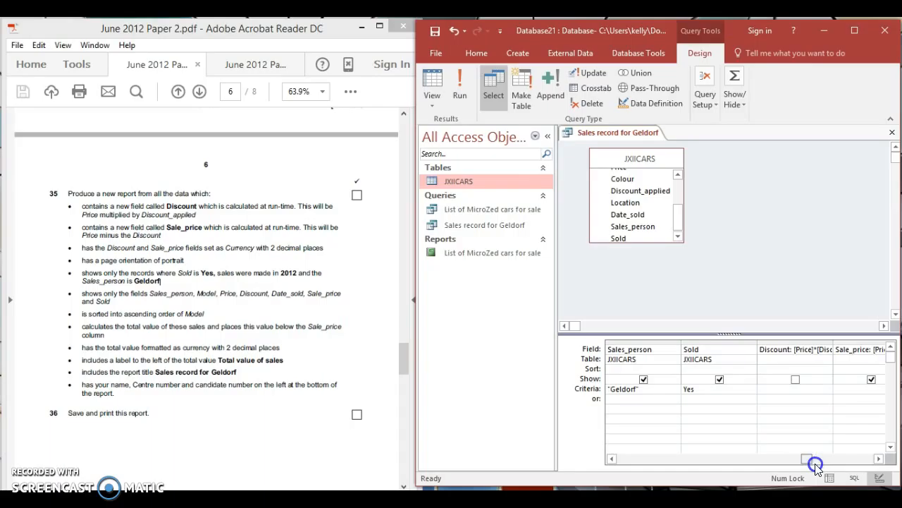
pyautogui.moveTo(818, 459)
pyautogui.mouseDown()
pyautogui.moveTo(641, 451)
pyautogui.moveTo(825, 467)
pyautogui.mouseUp()
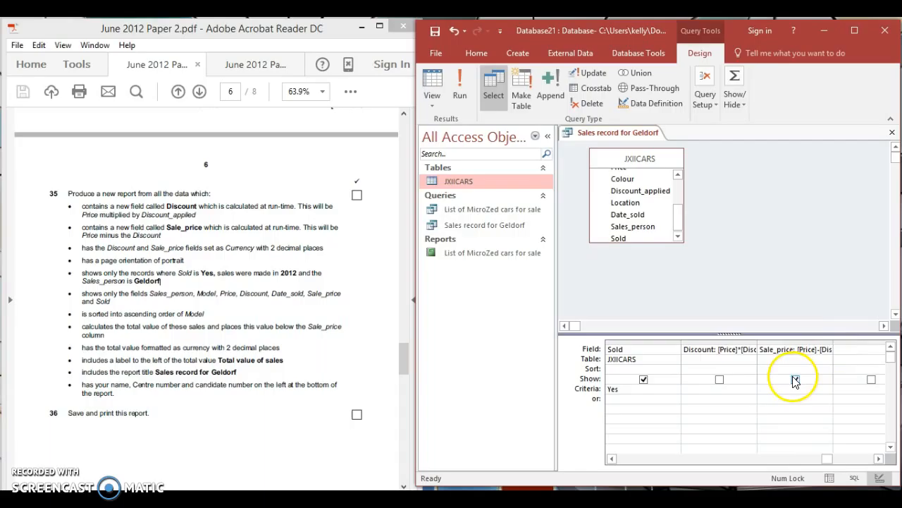
pyautogui.click(825, 350)
pyautogui.click(828, 350)
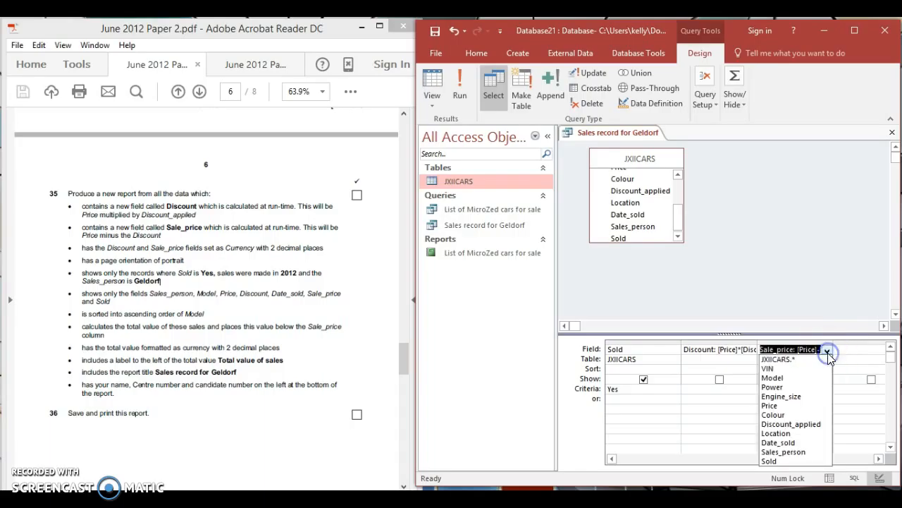
pyautogui.click(802, 298)
pyautogui.click(802, 350)
pyautogui.click(801, 350)
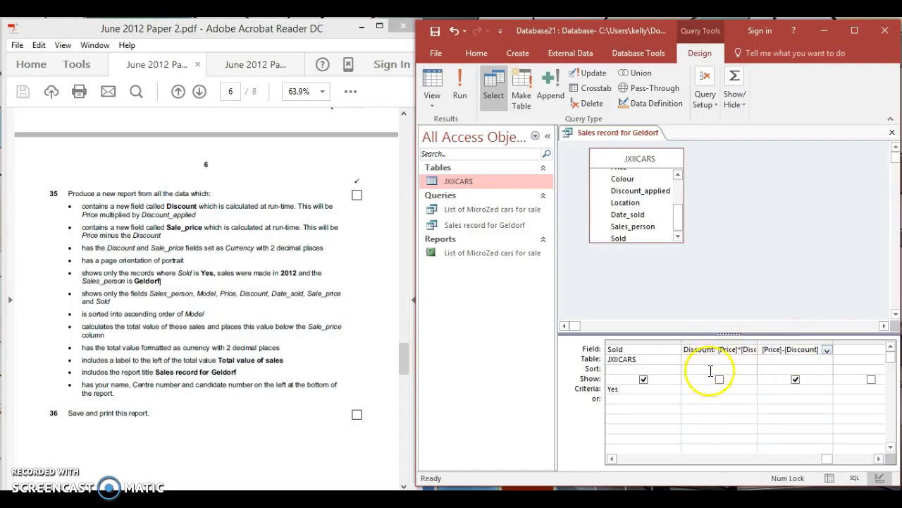
# - Review the query design fields back to VIN, rerun the query, and cancel the Discount parameter request
pyautogui.click(611, 459)
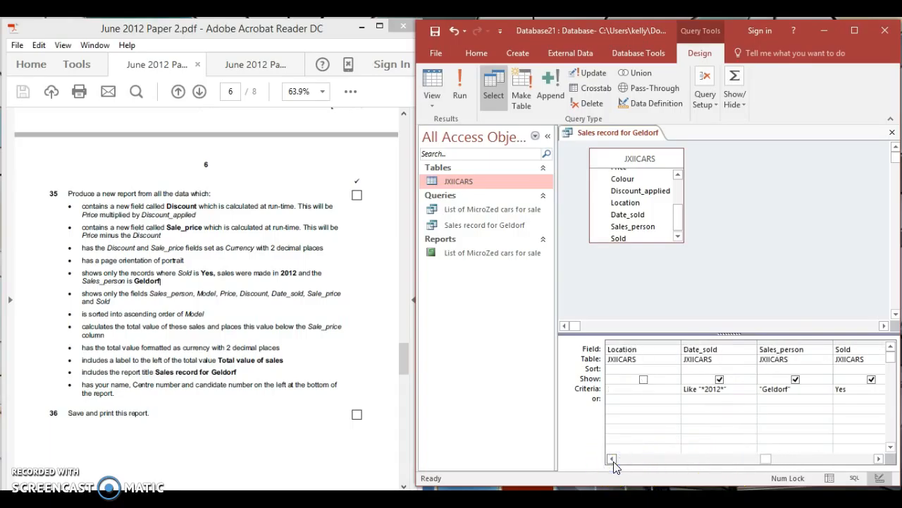
pyautogui.click(612, 459)
pyautogui.click(612, 459)
pyautogui.click(612, 459)
pyautogui.click(612, 459)
pyautogui.click(612, 459)
pyautogui.click(612, 459)
pyautogui.click(612, 459)
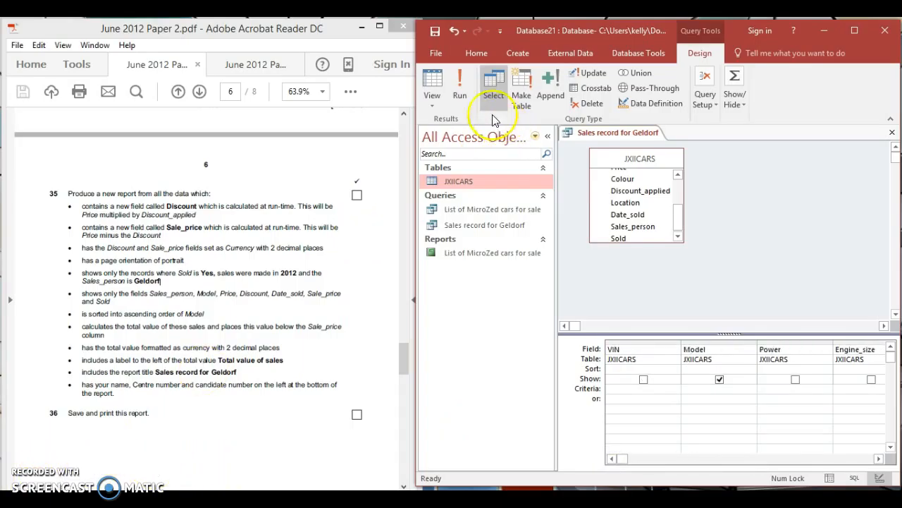
pyautogui.click(463, 96)
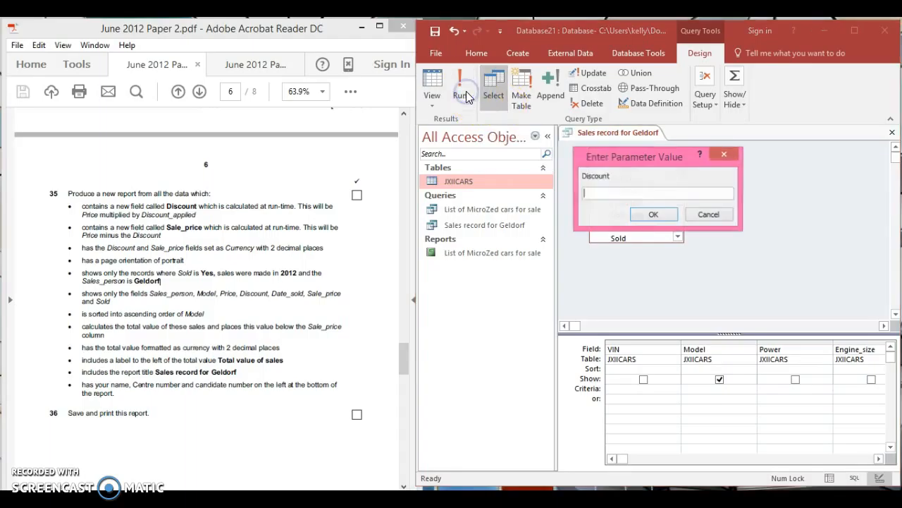
pyautogui.click(719, 149)
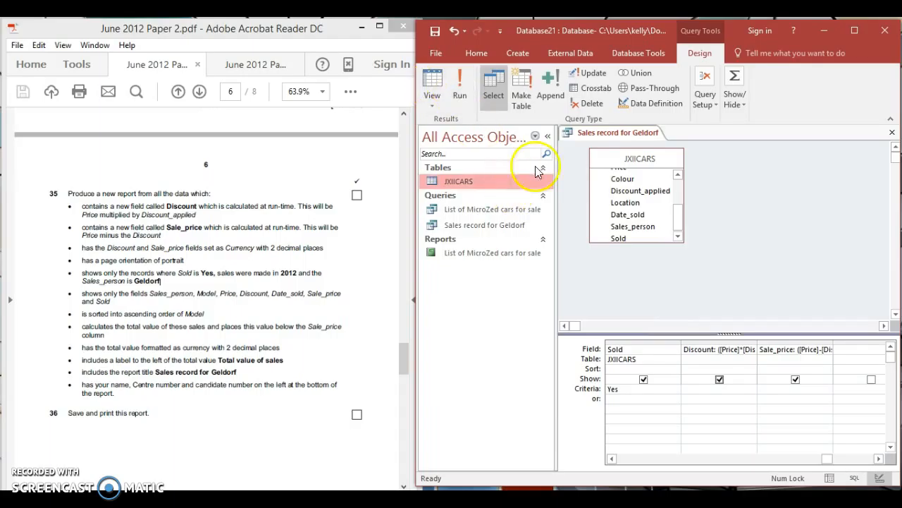
# - Close the salesperson's sales record query and save its design changes
pyautogui.rightClick(594, 139)
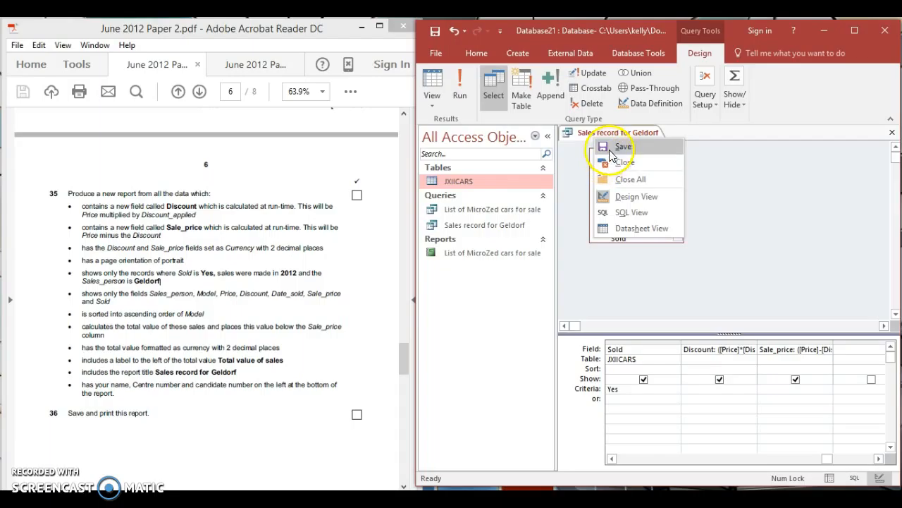
pyautogui.click(611, 162)
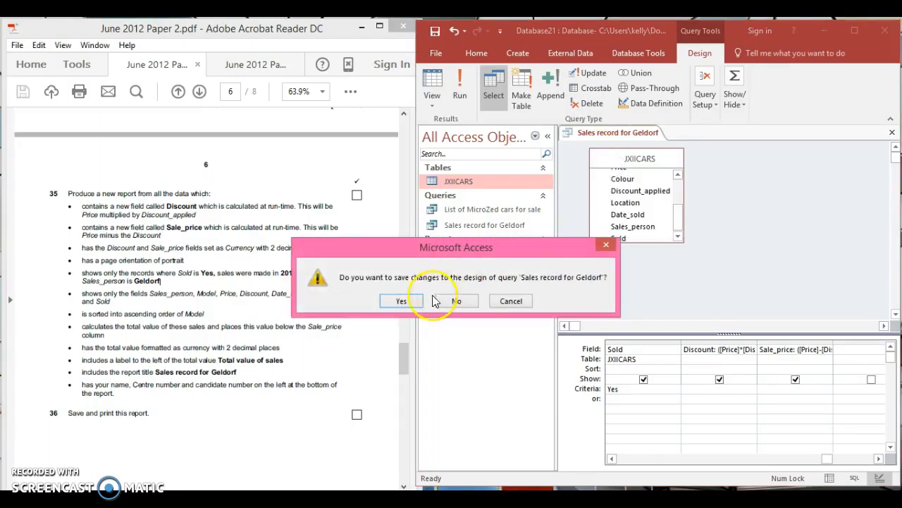
pyautogui.click(418, 302)
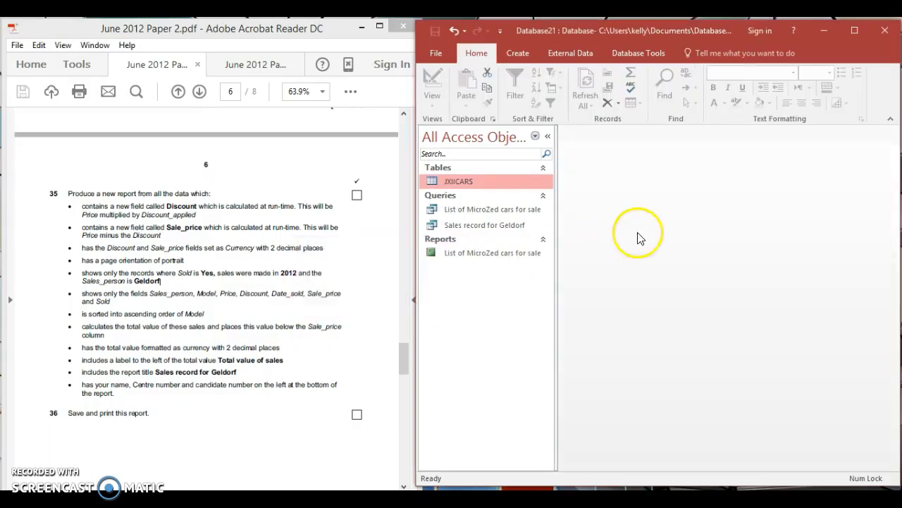
pyautogui.click(518, 54)
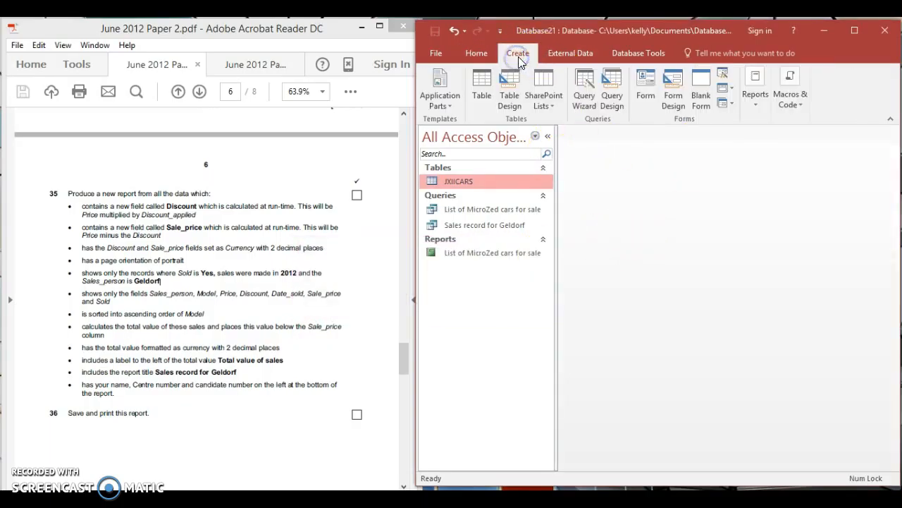
pyautogui.click(753, 97)
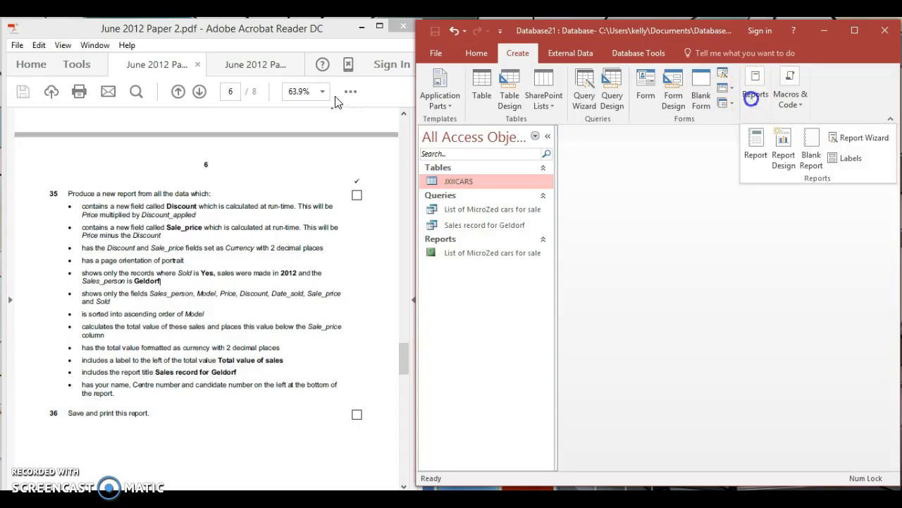
pyautogui.click(850, 140)
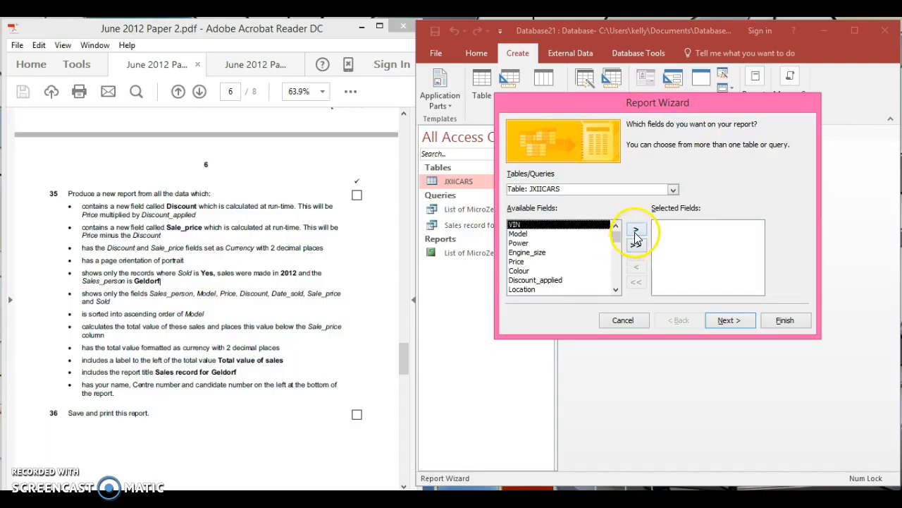
pyautogui.click(674, 190)
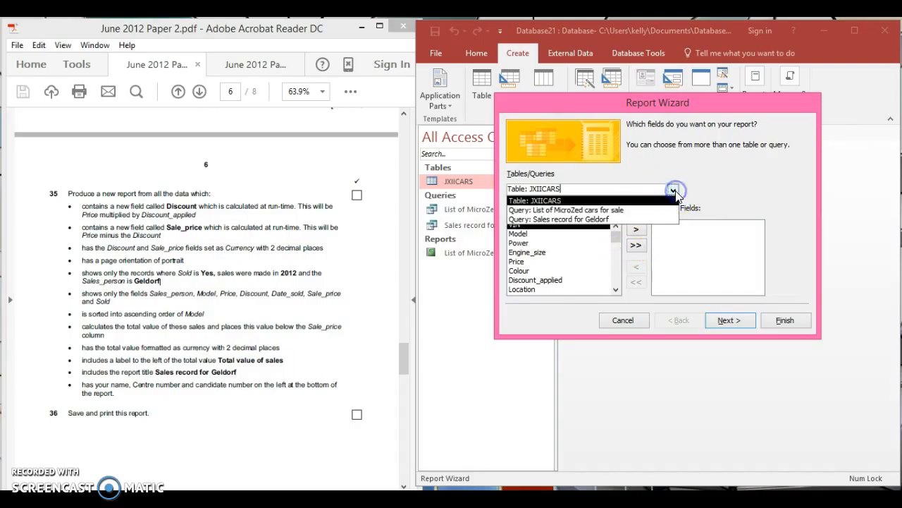
pyautogui.click(624, 220)
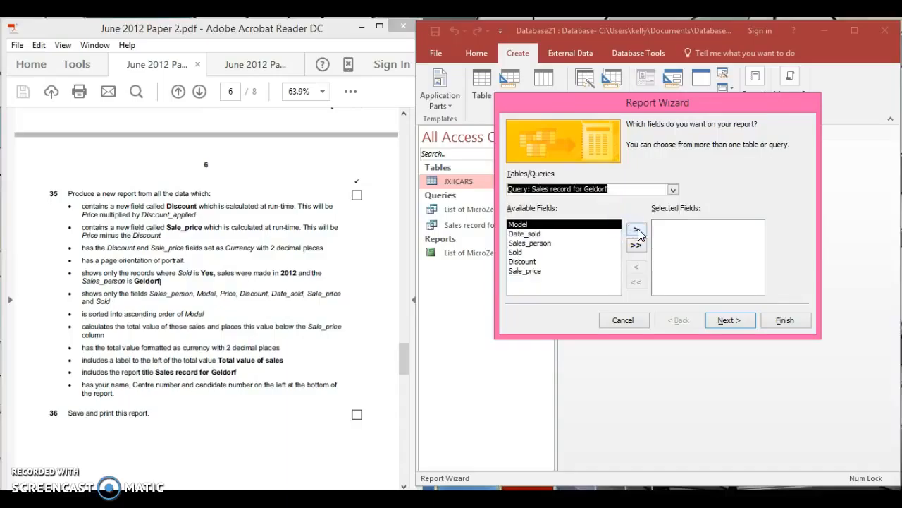
pyautogui.click(637, 231)
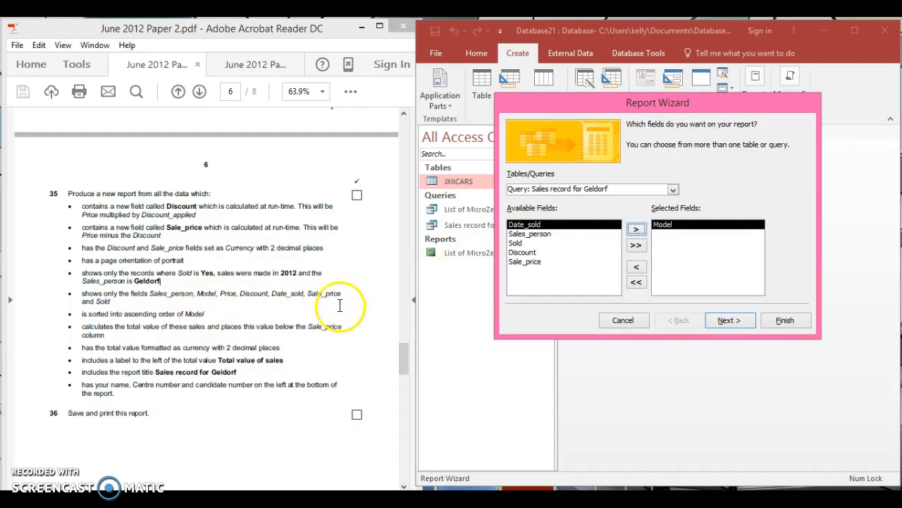
pyautogui.click(624, 321)
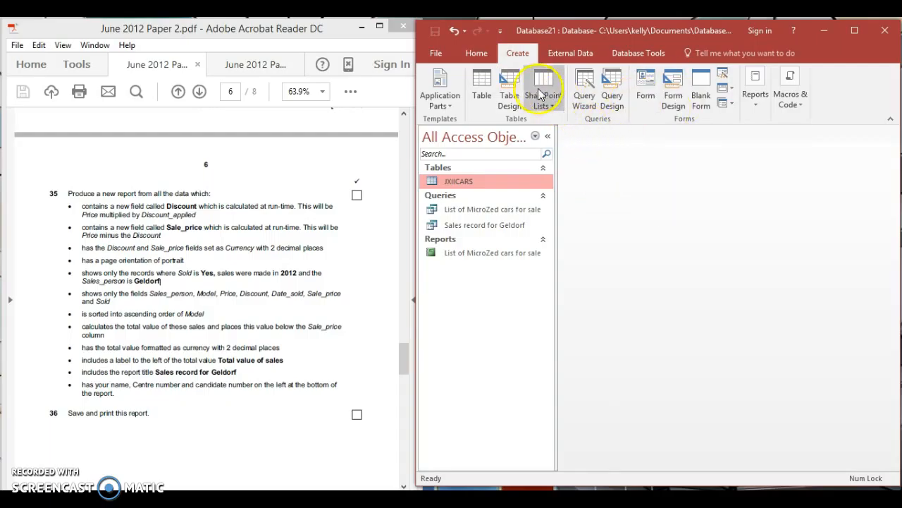
# - Reopen the salesperson's sales record query and switch it to Design View
pyautogui.doubleClick(485, 227)
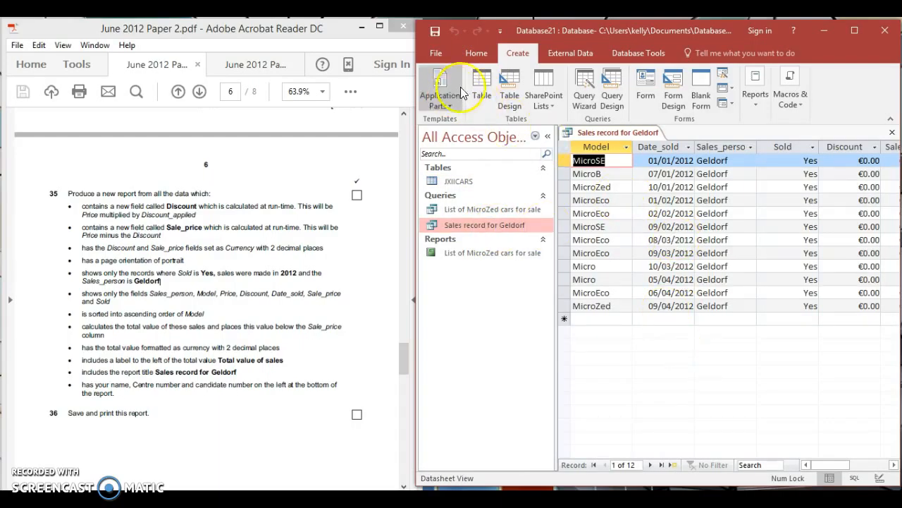
pyautogui.click(477, 53)
pyautogui.click(435, 79)
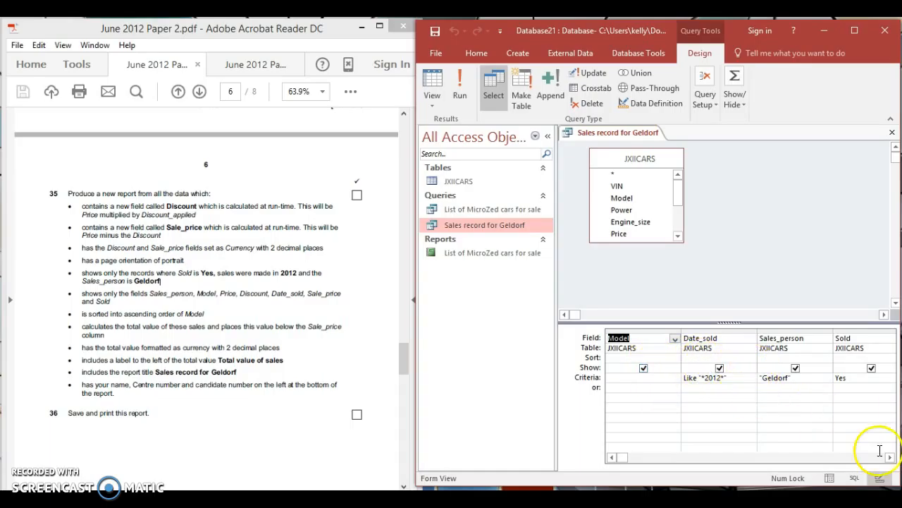
# - Check the query design from Model to Sale_price against the exam paper's required fields
pyautogui.click(612, 458)
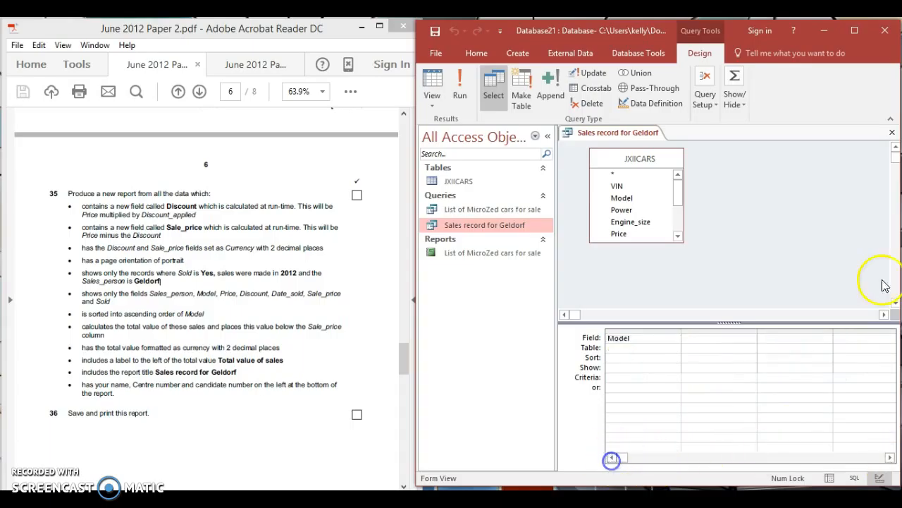
pyautogui.click(884, 315)
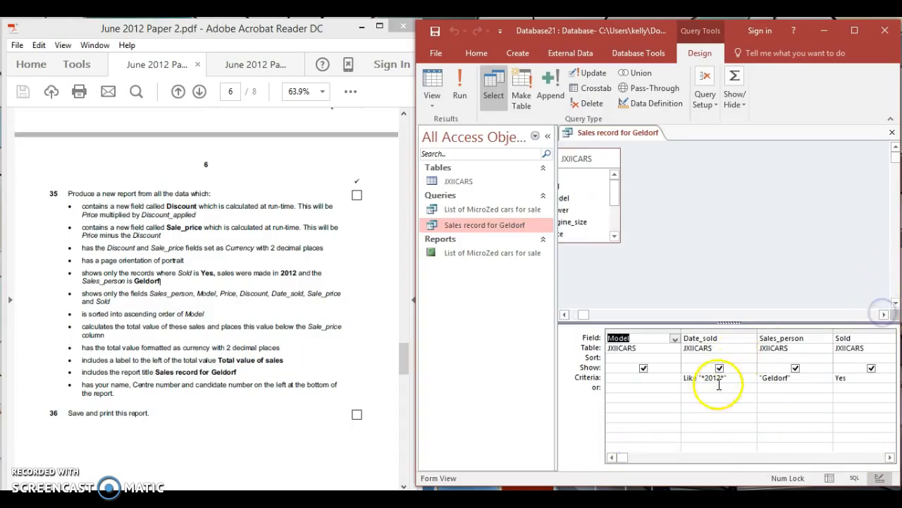
pyautogui.moveTo(623, 457); pyautogui.dragTo(849, 460)
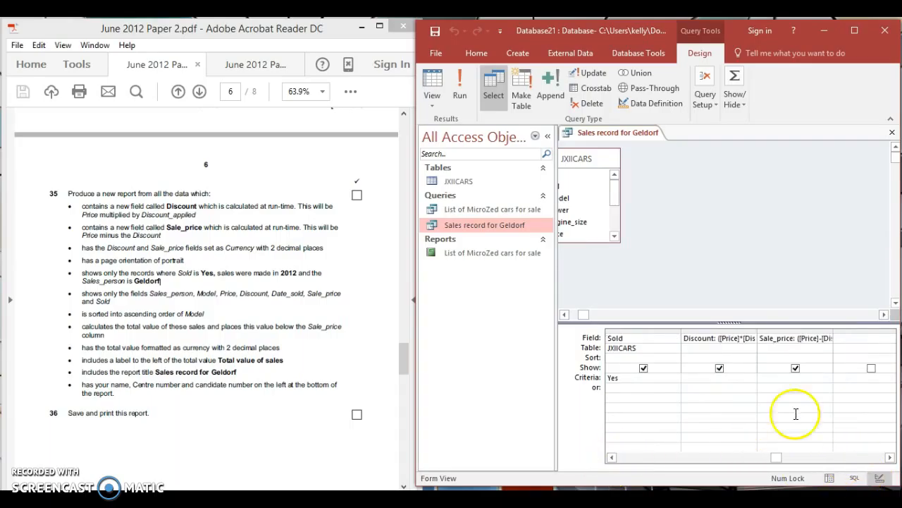
pyautogui.click(613, 458)
pyautogui.click(613, 459)
pyautogui.click(613, 458)
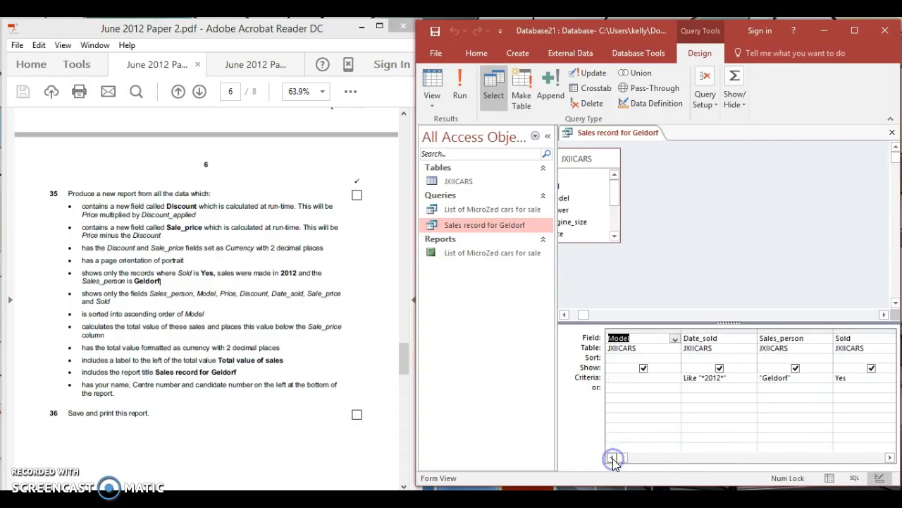
pyautogui.click(889, 458)
pyautogui.click(890, 457)
pyautogui.click(890, 458)
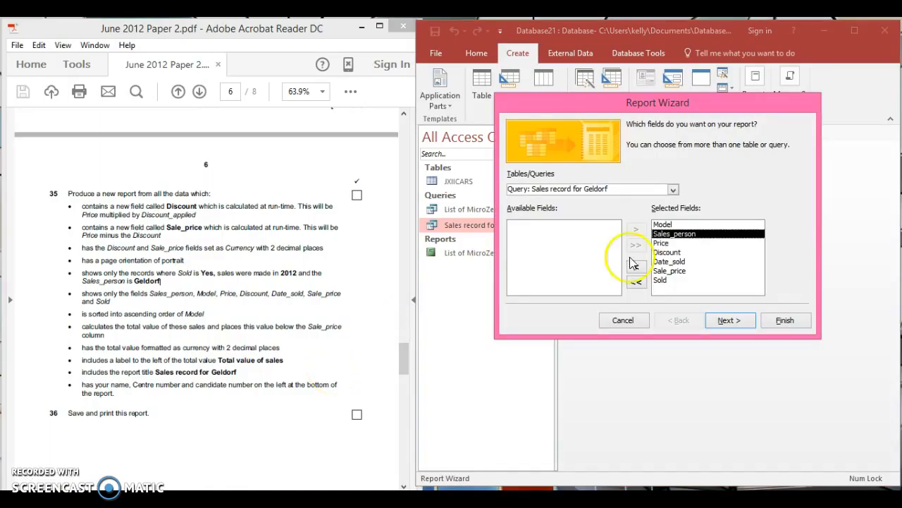
# - Accept the selected report fields without grouping levels, and sort the report records by Model in ascending order
pyautogui.click(738, 325)
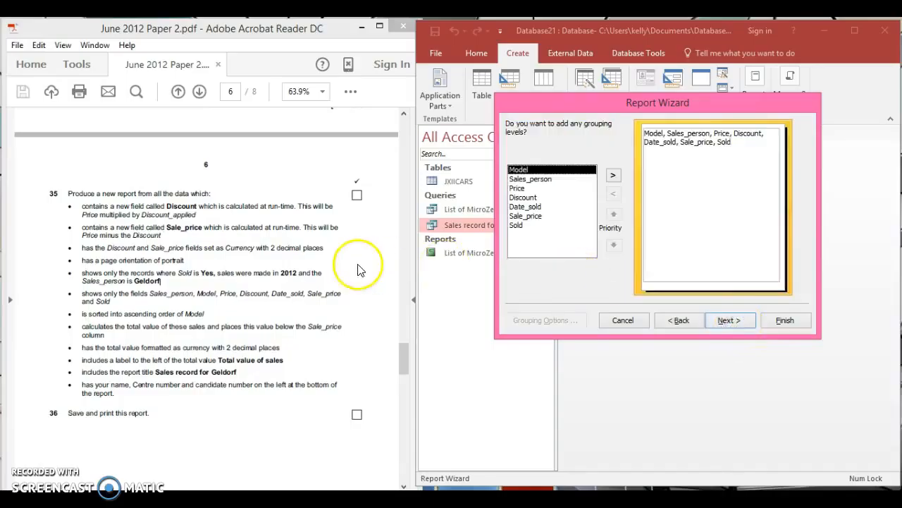
pyautogui.click(720, 321)
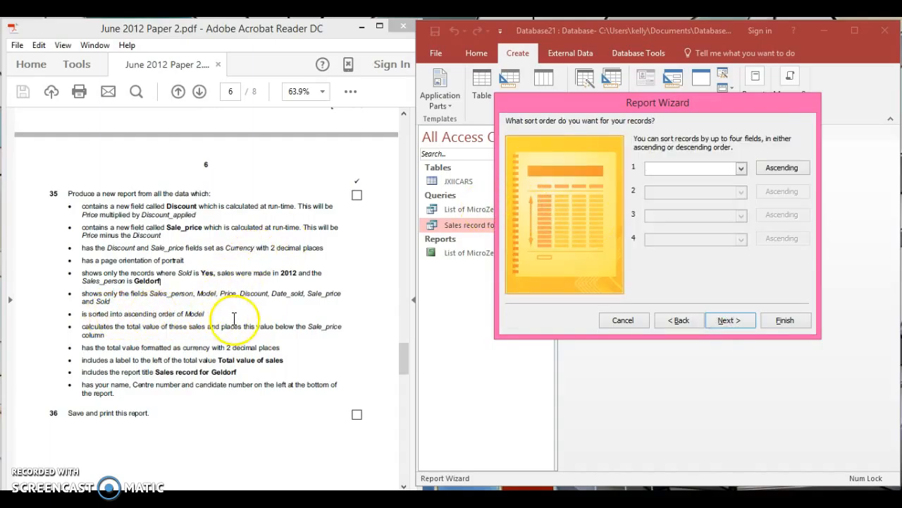
pyautogui.click(742, 168)
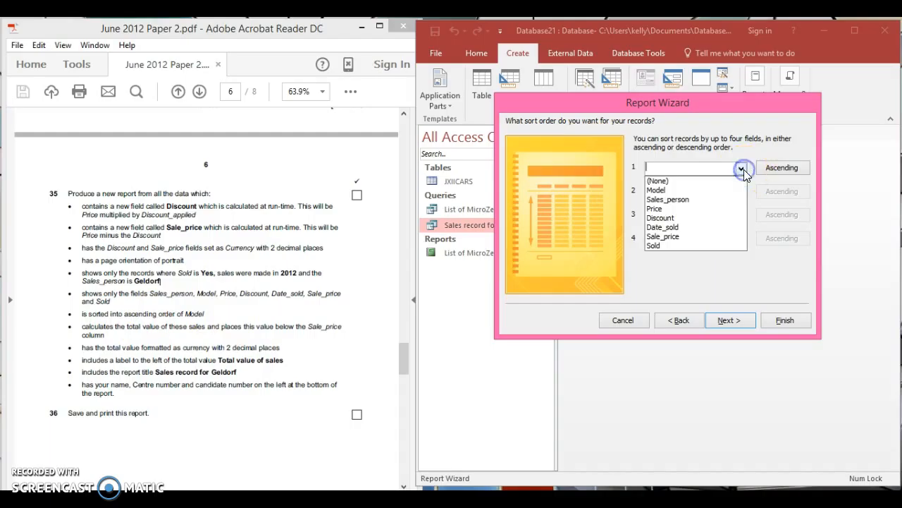
pyautogui.click(723, 193)
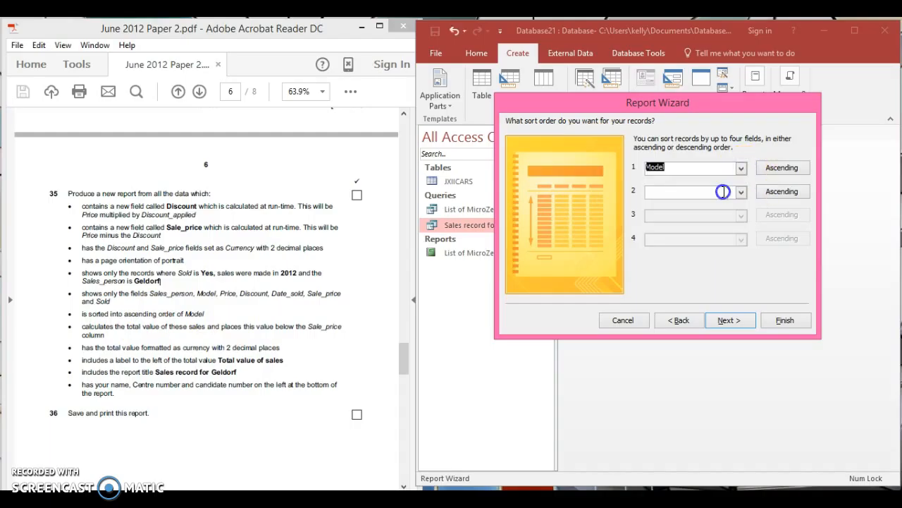
pyautogui.click(722, 322)
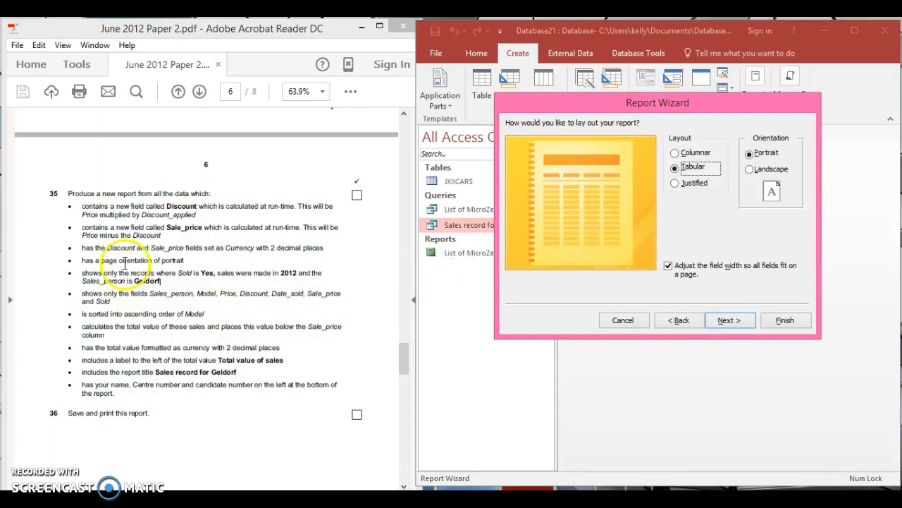
# - Finish the report wizard with a tabular portrait layout and the suggested title, and leave the preview for Design View
pyautogui.click(735, 322)
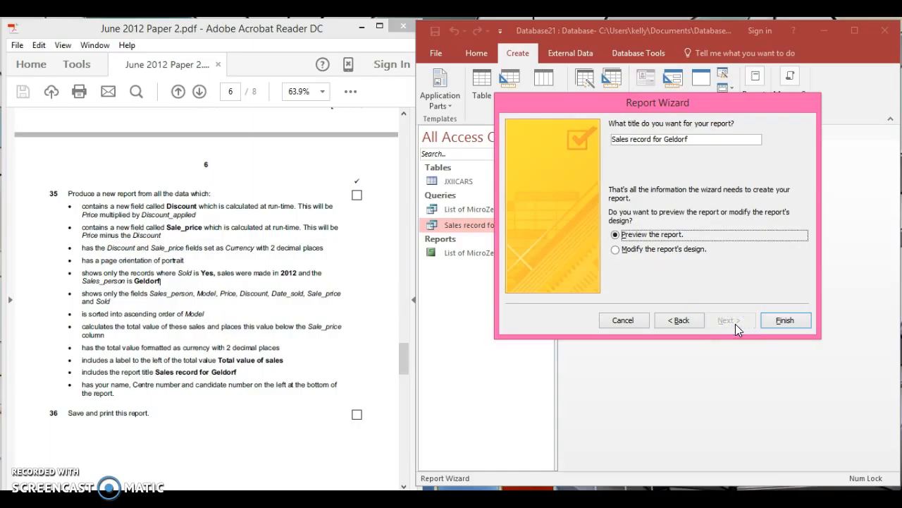
pyautogui.click(795, 319)
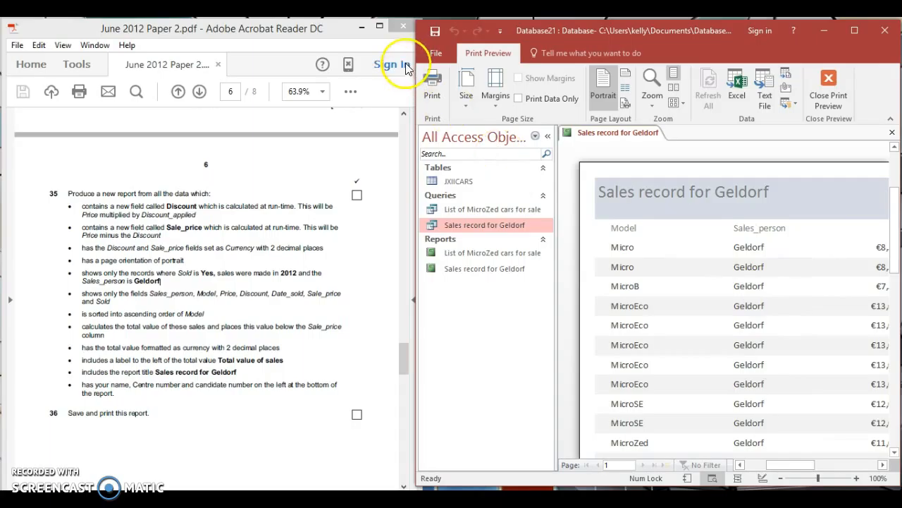
pyautogui.click(829, 81)
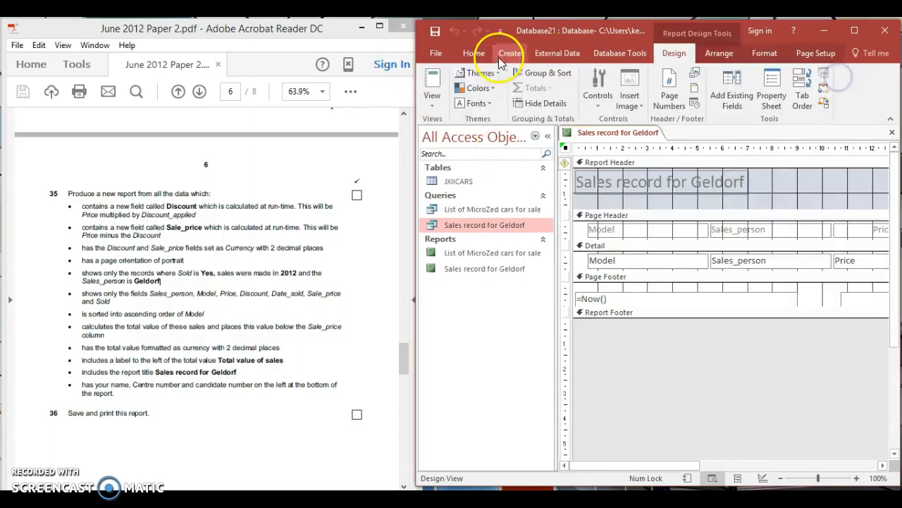
pyautogui.click(425, 100)
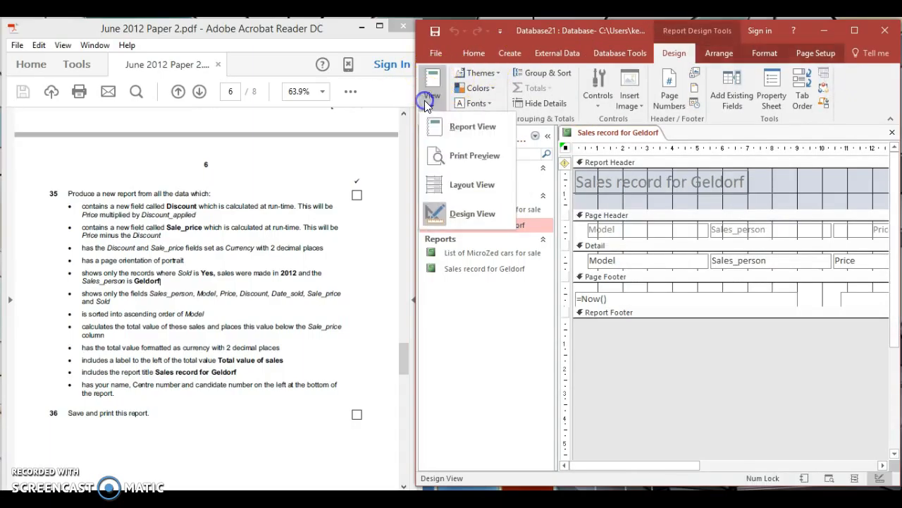
pyautogui.click(438, 214)
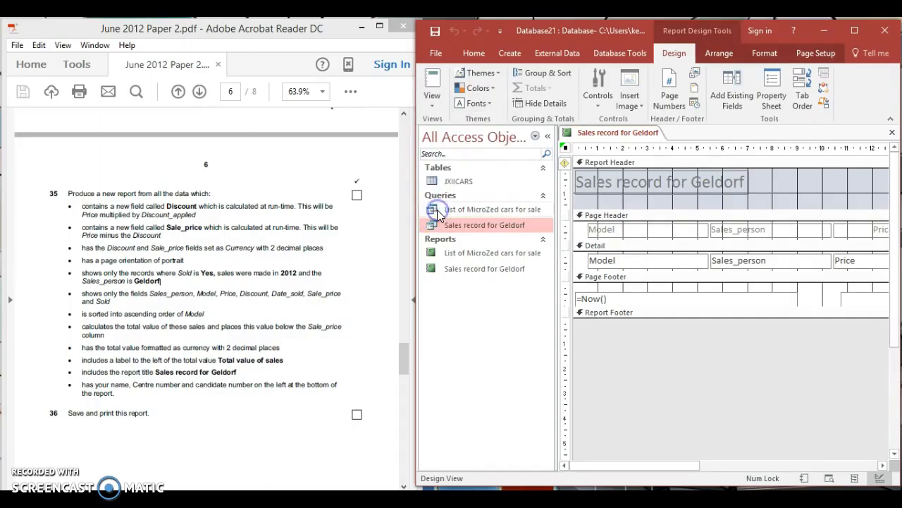
# - Extend the report footer to about 2.6 cm high and draw a text box about 7.4 cm by 1 cm in it, reaching below Sale_price
pyautogui.moveTo(711, 317); pyautogui.dragTo(707, 381)
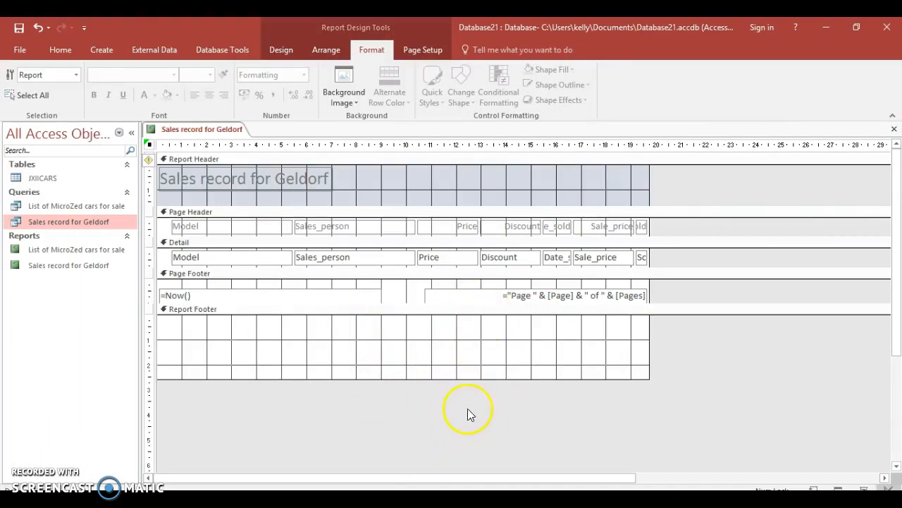
pyautogui.hotkey('alt', 'Tab')
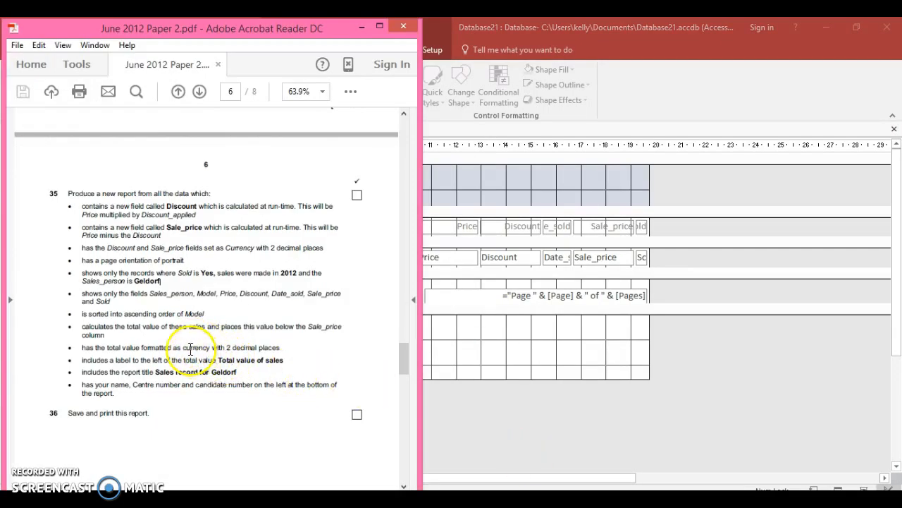
pyautogui.moveTo(216, 360); pyautogui.dragTo(274, 360)
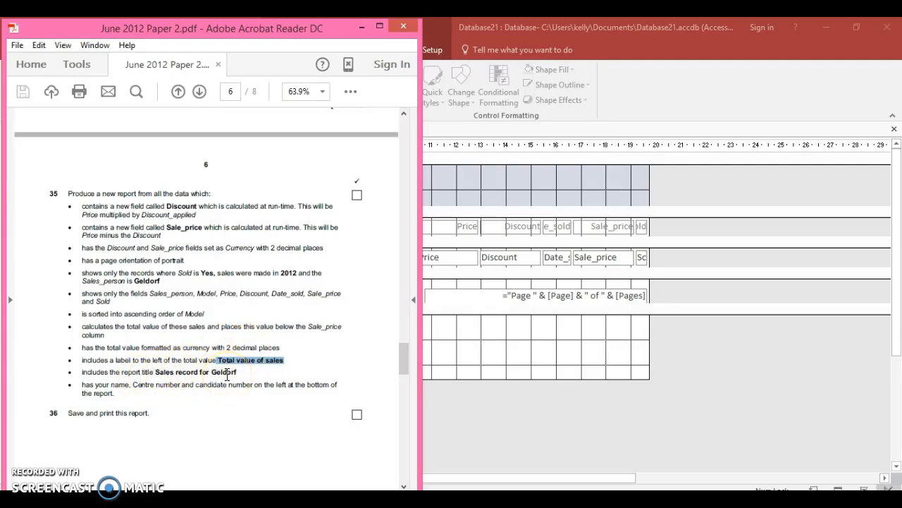
pyautogui.click(528, 350)
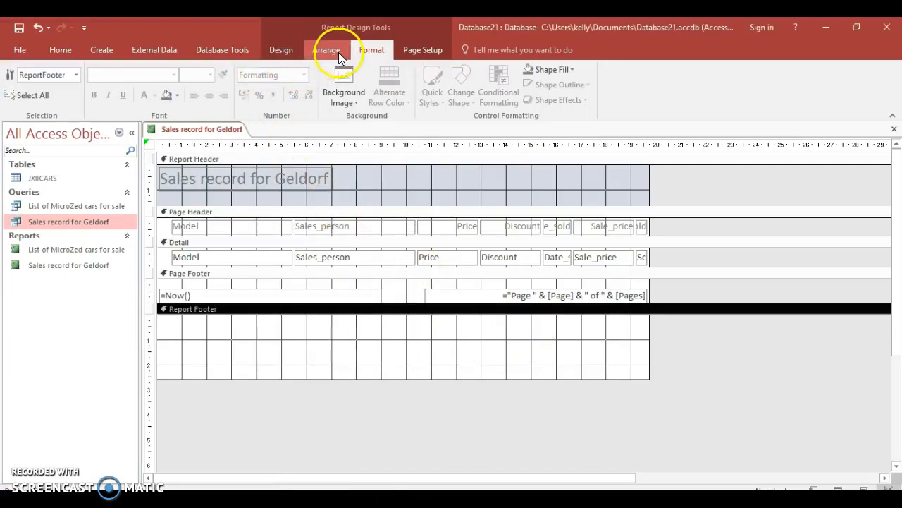
pyautogui.click(295, 54)
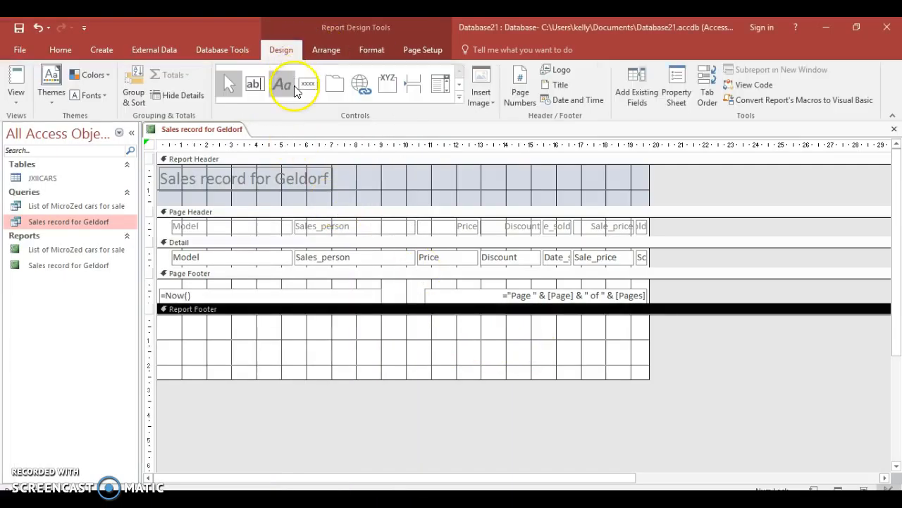
pyautogui.click(255, 84)
pyautogui.moveTo(454, 338); pyautogui.dragTo(639, 362)
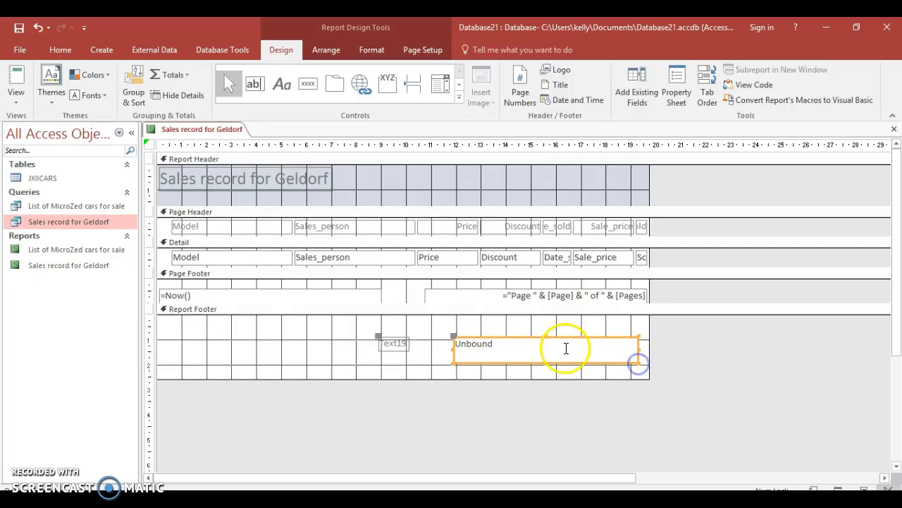
# - Caption the footer text box's label "Total value of sales" and place it clear of the text box on its left side
pyautogui.doubleClick(392, 344)
pyautogui.doubleClick(392, 344)
pyautogui.write('Total value of sales')
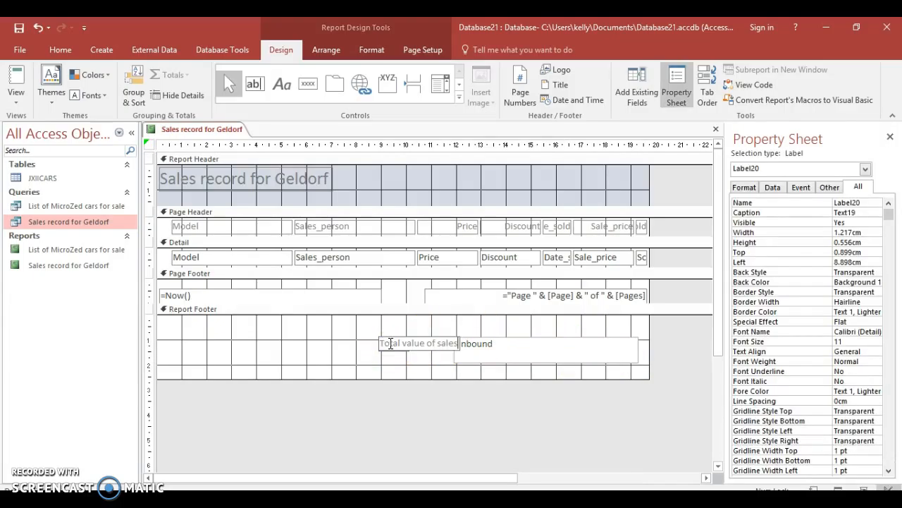
pyautogui.moveTo(368, 344); pyautogui.dragTo(343, 345)
pyautogui.moveTo(457, 344); pyautogui.dragTo(428, 344)
# - Open the unbound text box beside the total label for editing
pyautogui.click(492, 344)
pyautogui.click(493, 344)
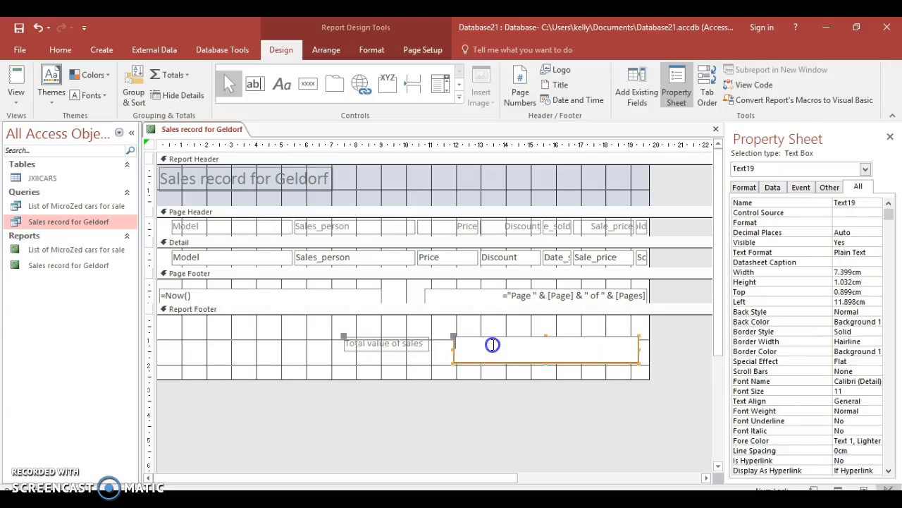